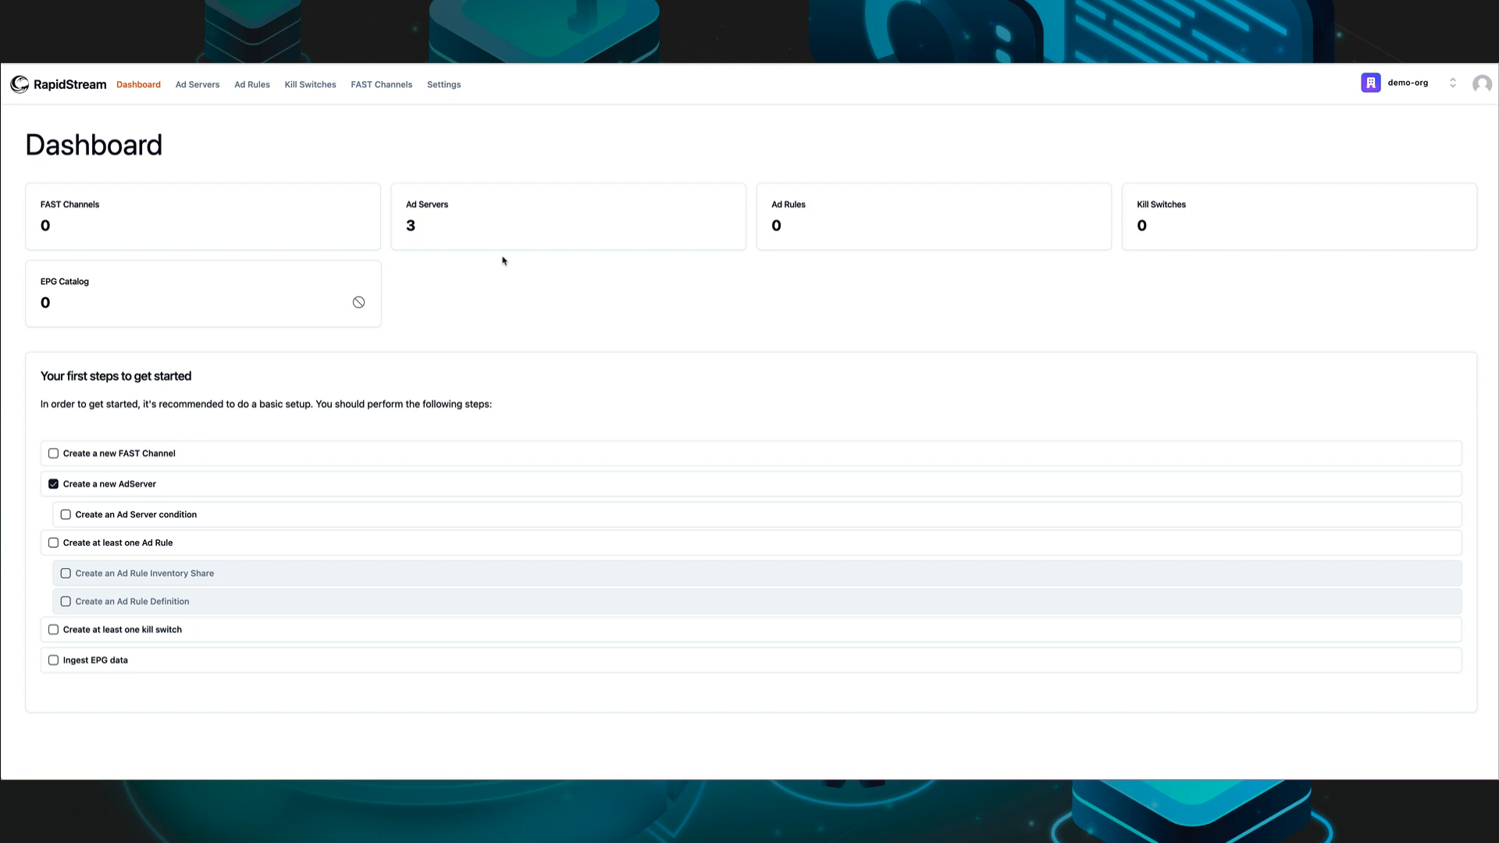
Step: Create a new ad rule named "ad rule"
click(910, 226)
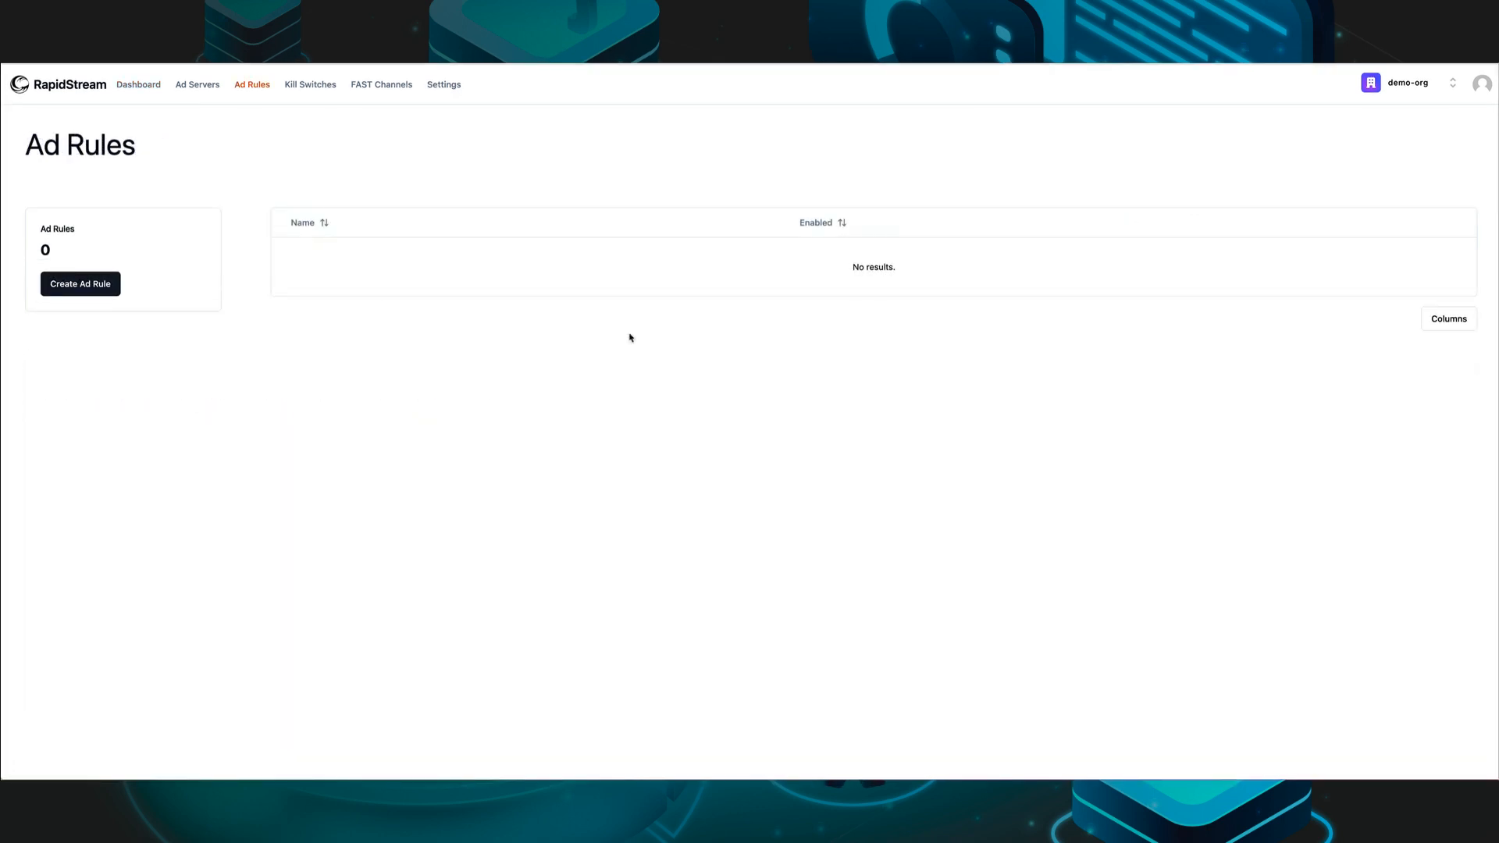
click(76, 294)
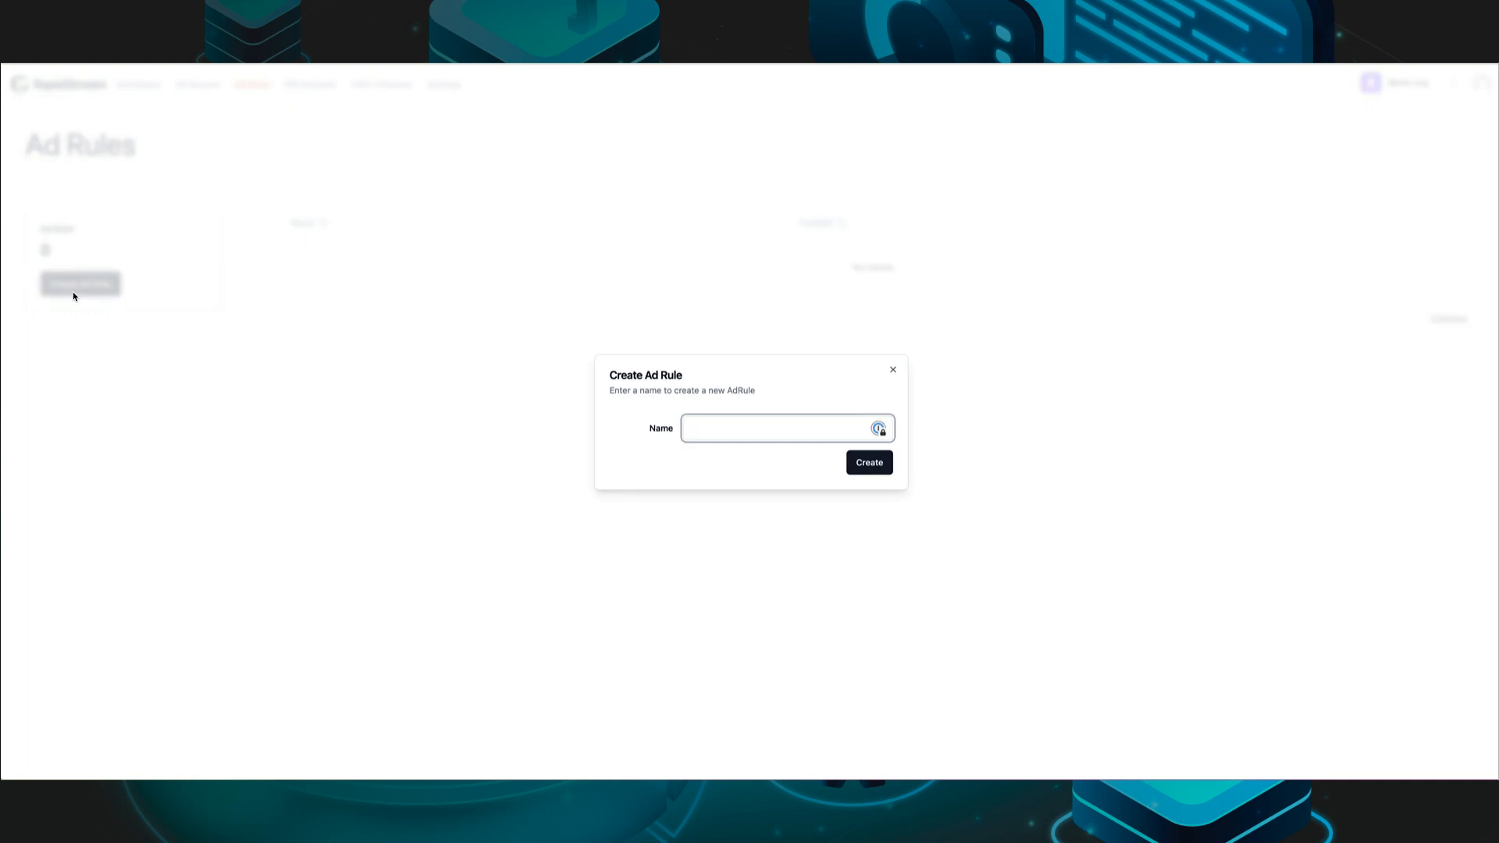
text(ad riule)
click(877, 467)
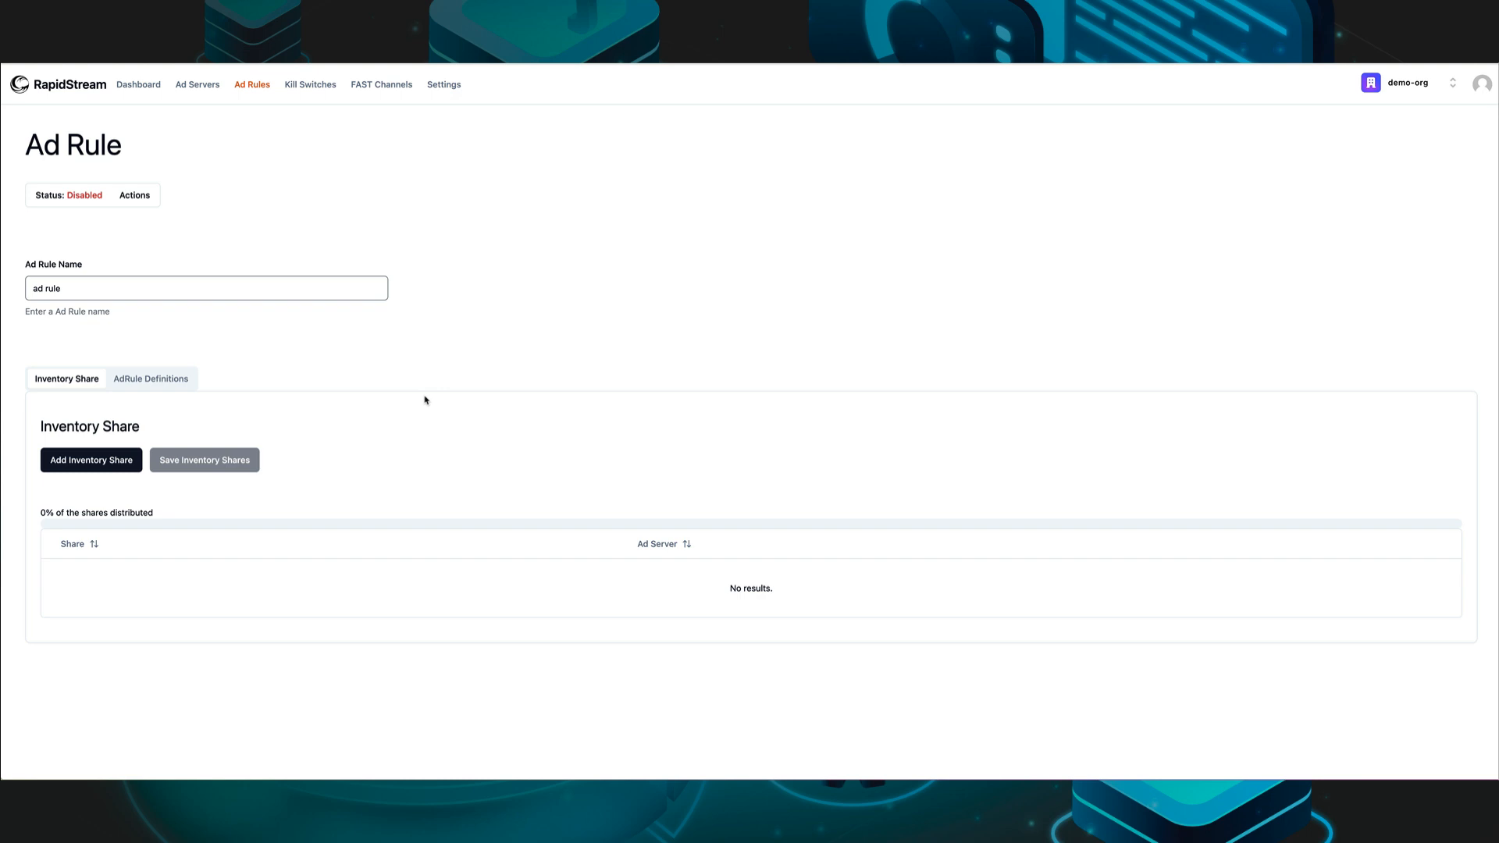
Step: Add a definition to the ad rule with the key country and the values de and ch, and save it
click(141, 381)
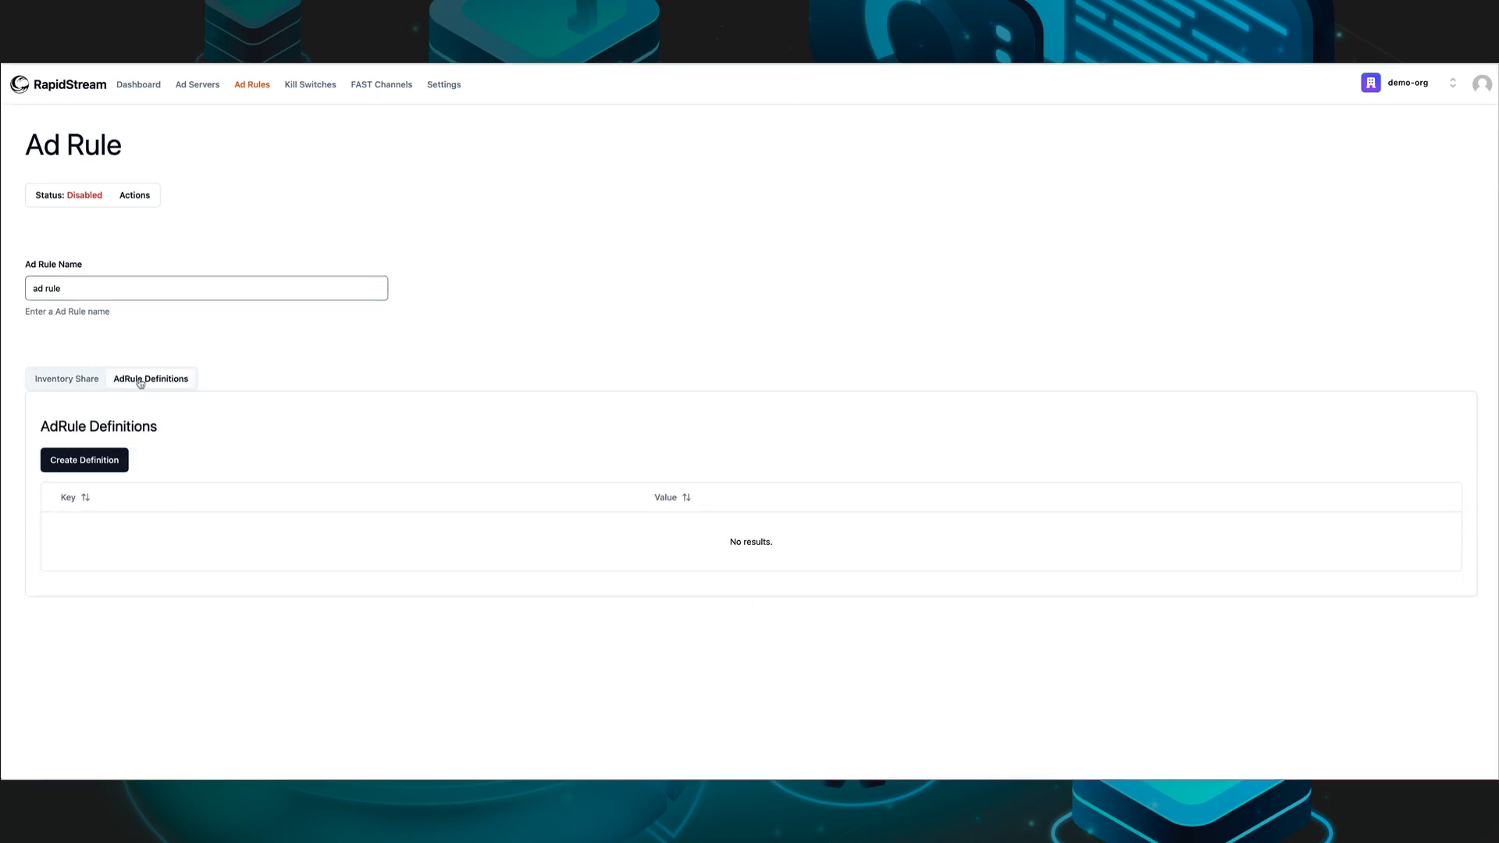
click(93, 464)
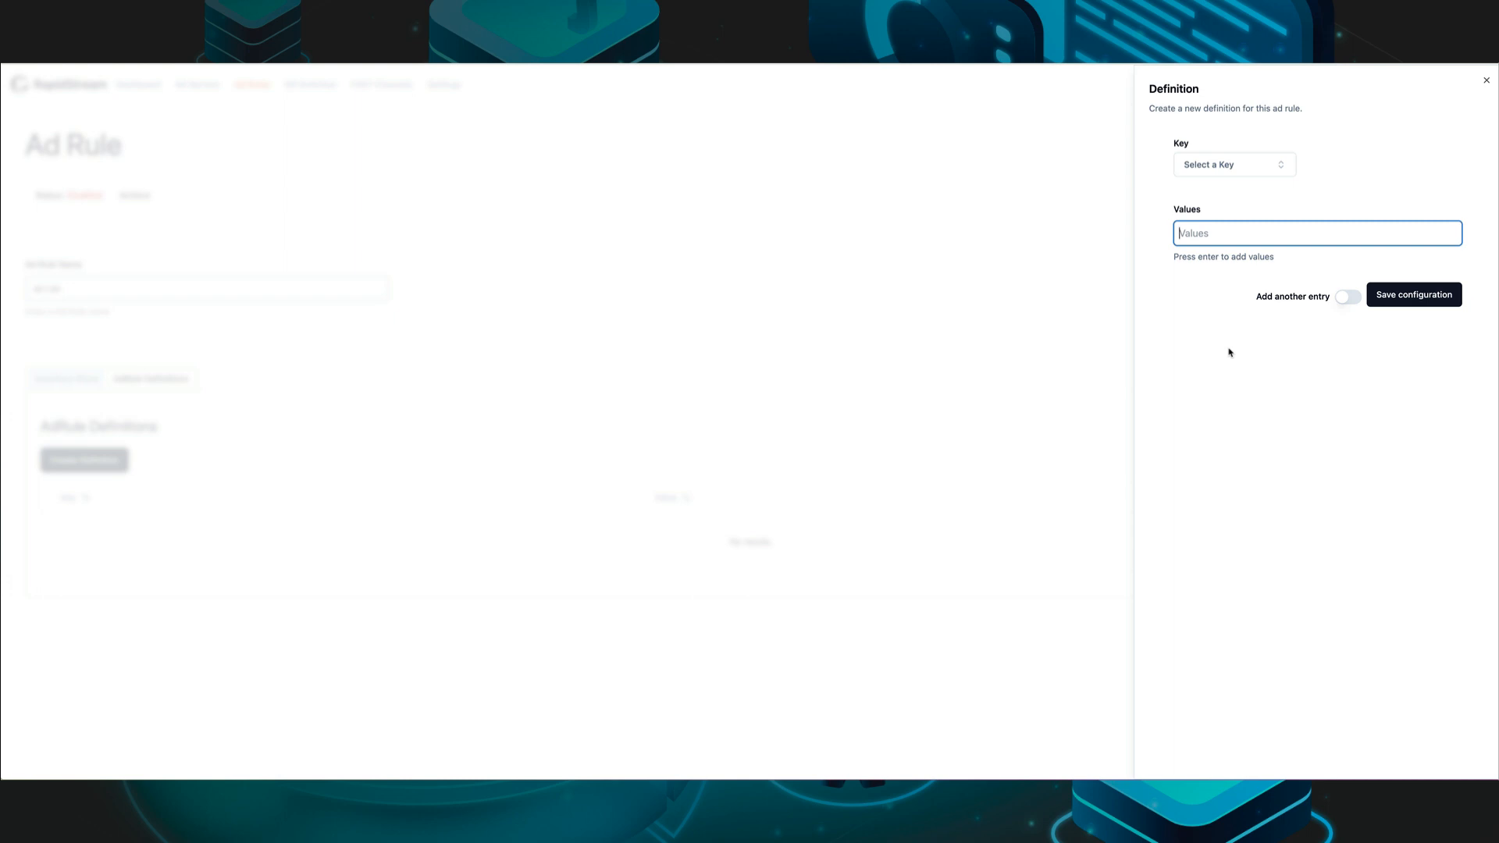
click(1228, 170)
click(1218, 396)
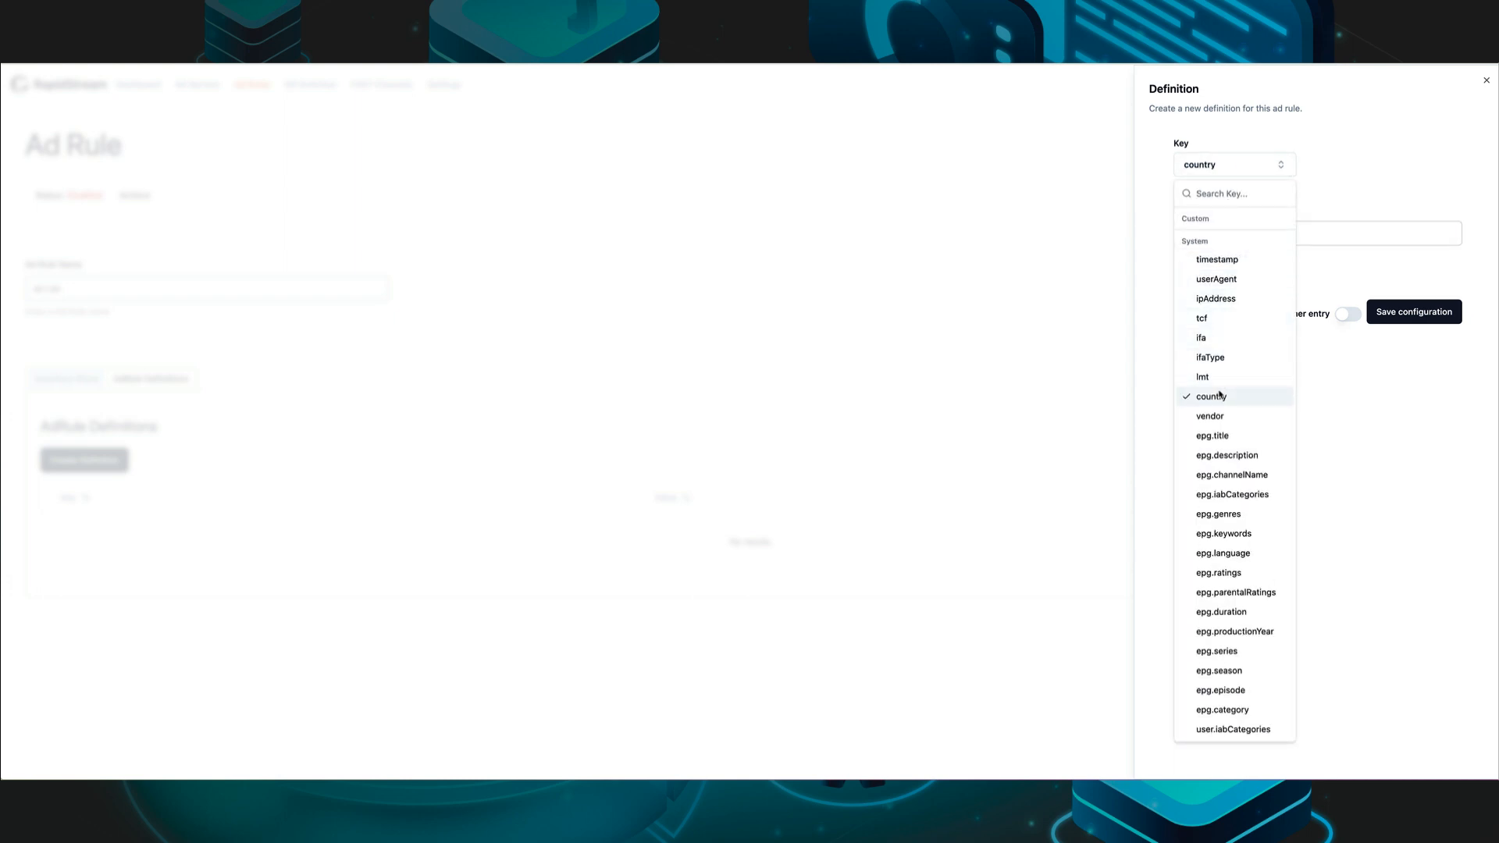
click(1313, 237)
click(1313, 236)
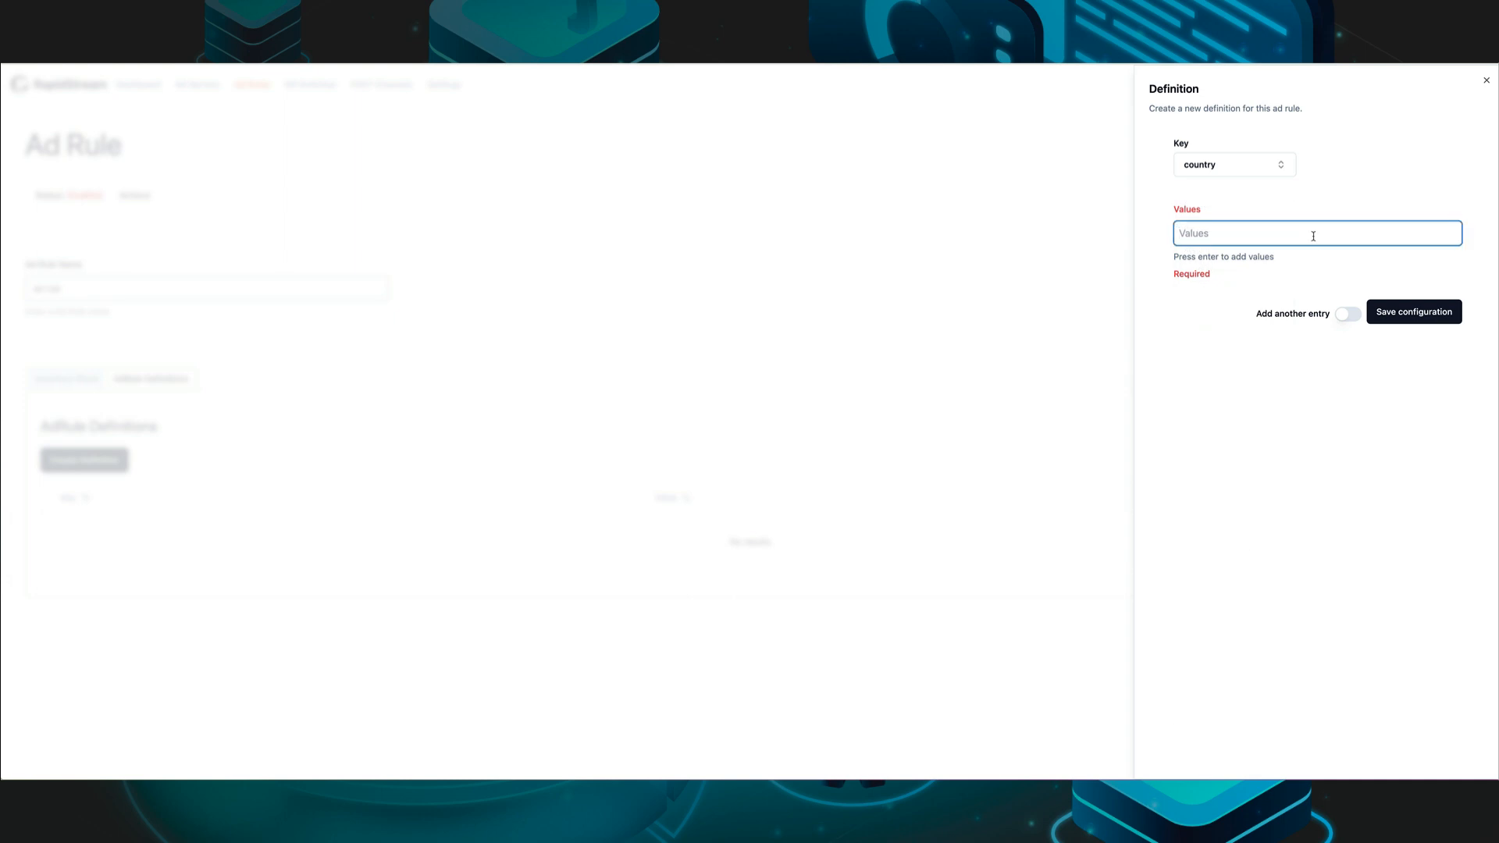
text(de)
key(Return)
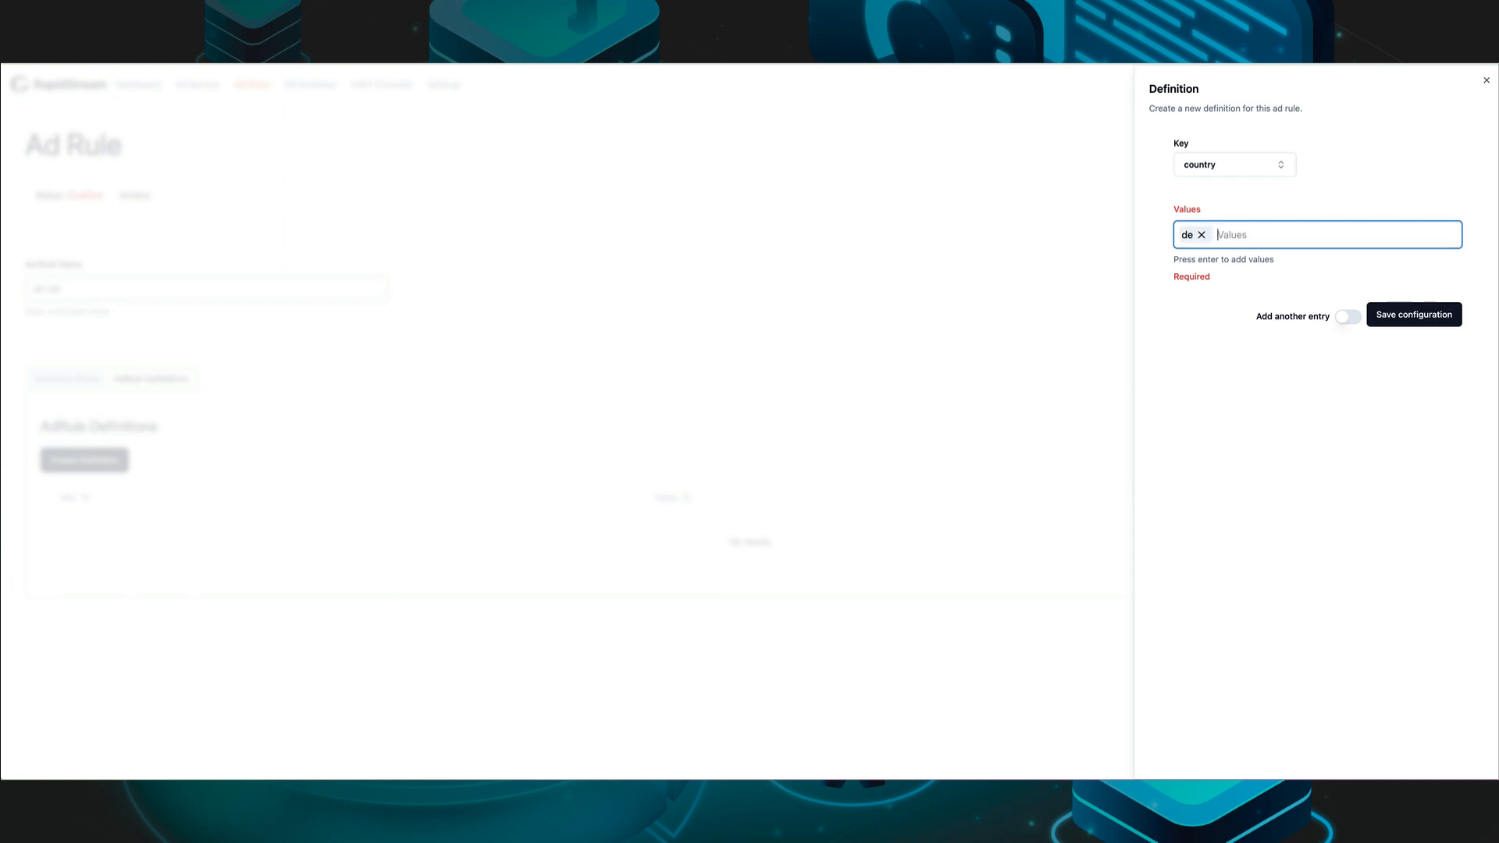
text(ch)
key(Return)
click(1341, 422)
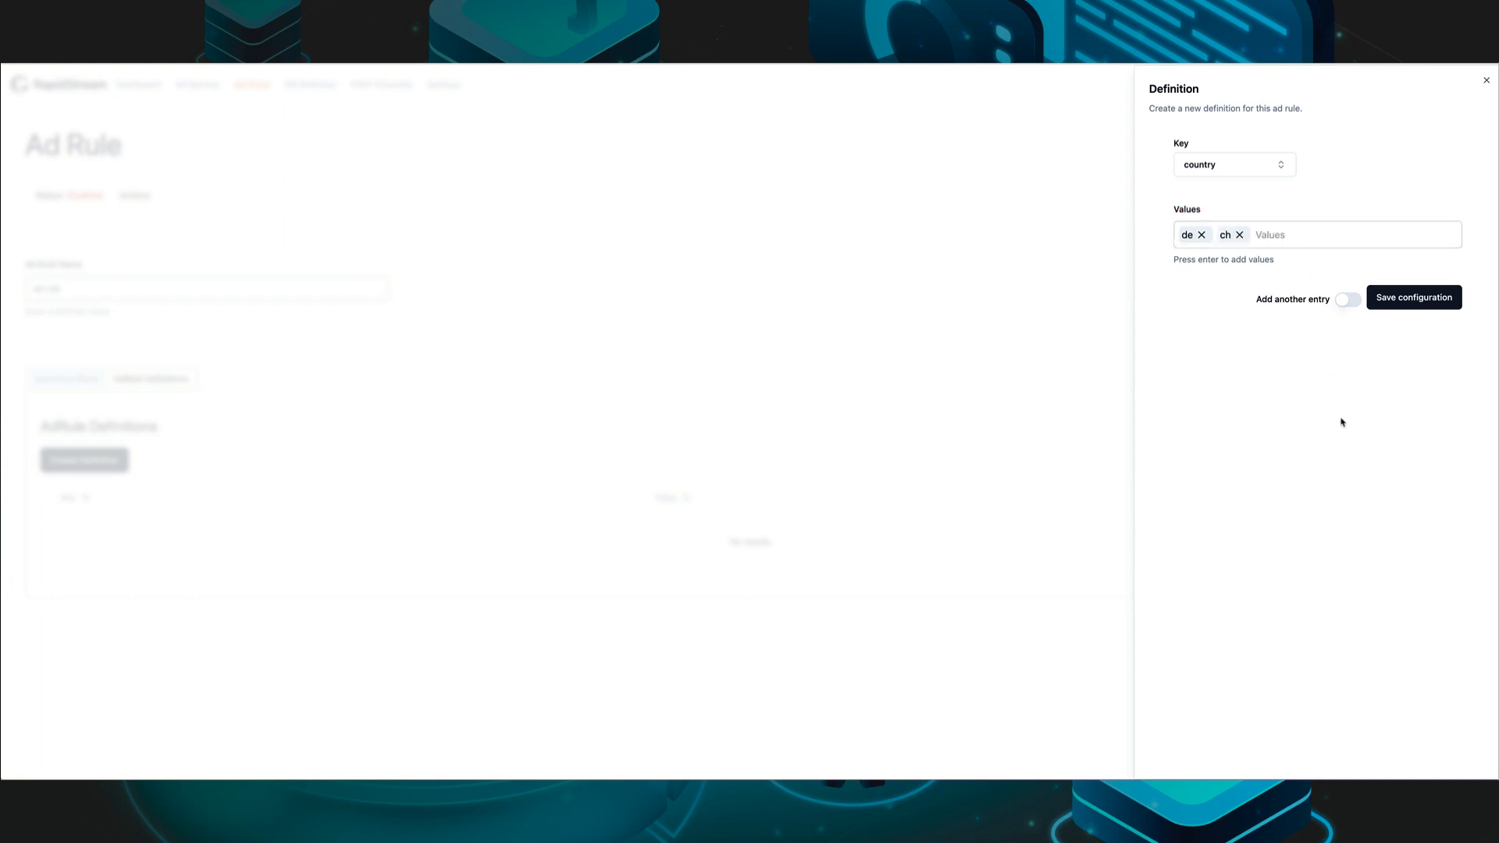
click(1428, 303)
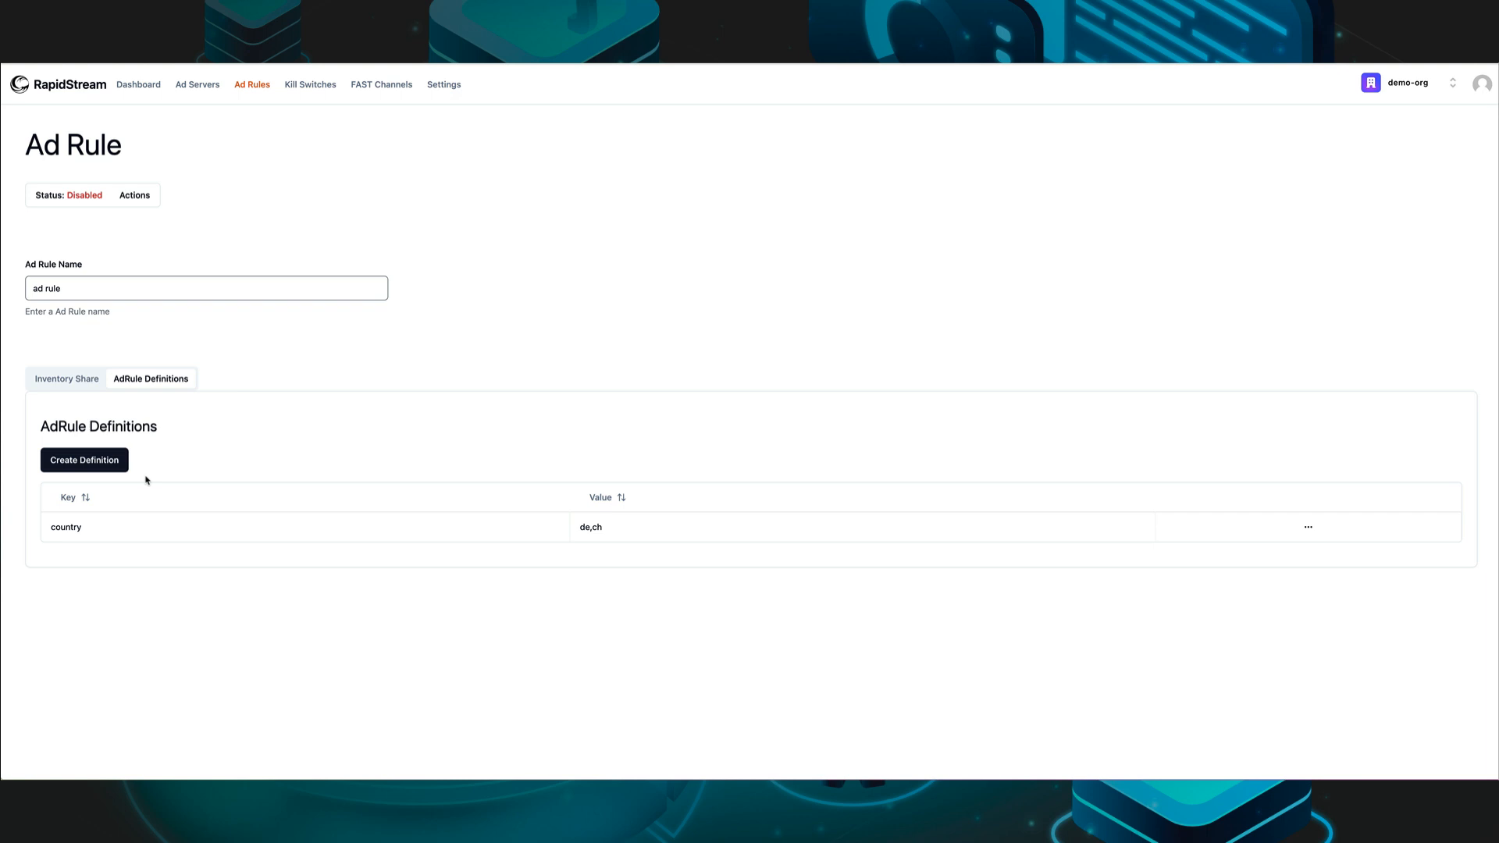
Step: Add another ad rule definition with the key vendor and the value example, and save it
click(120, 459)
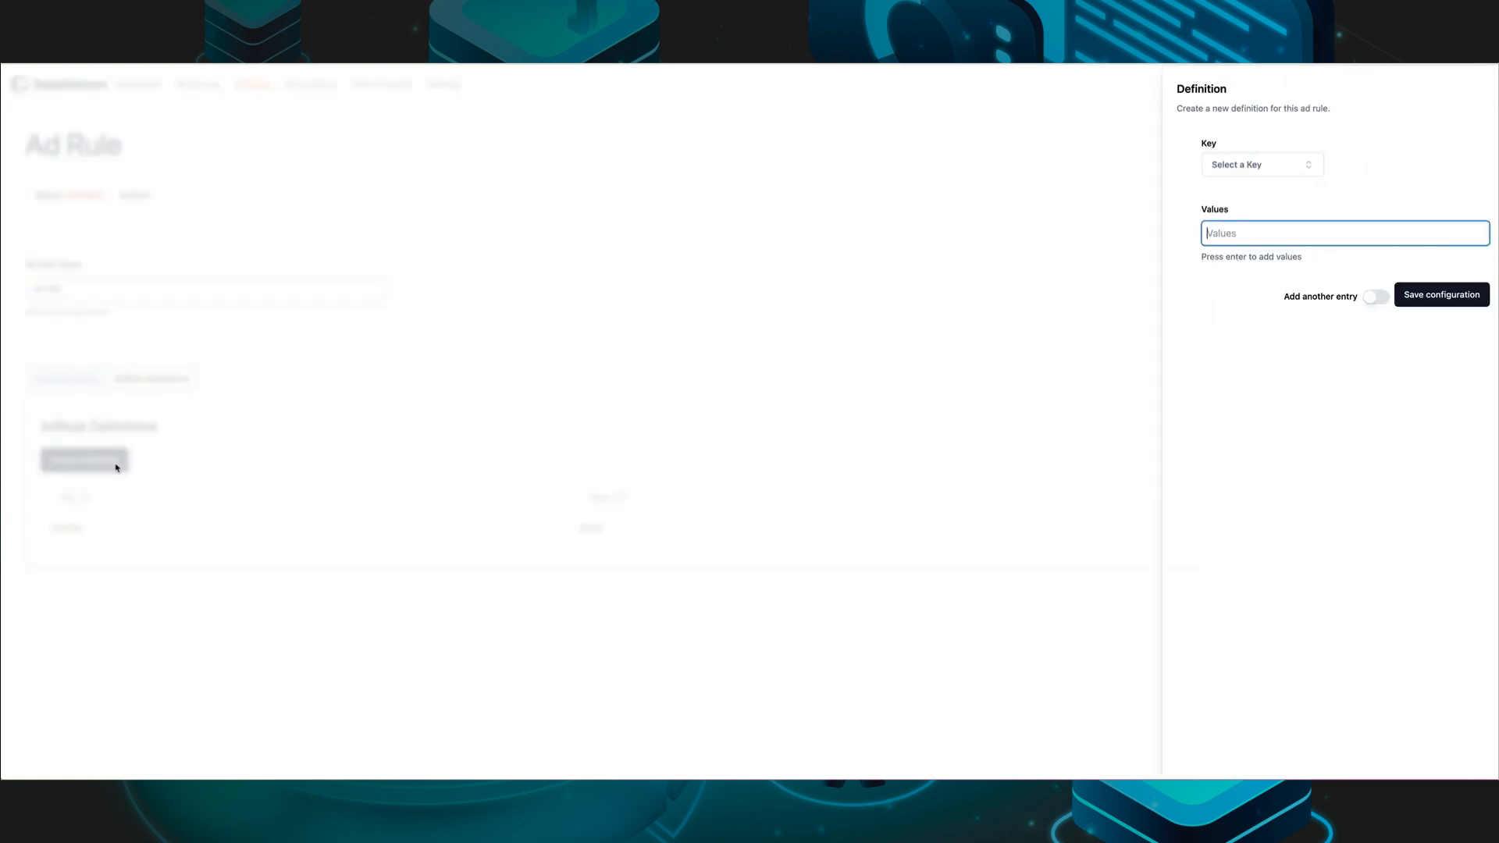
click(1255, 167)
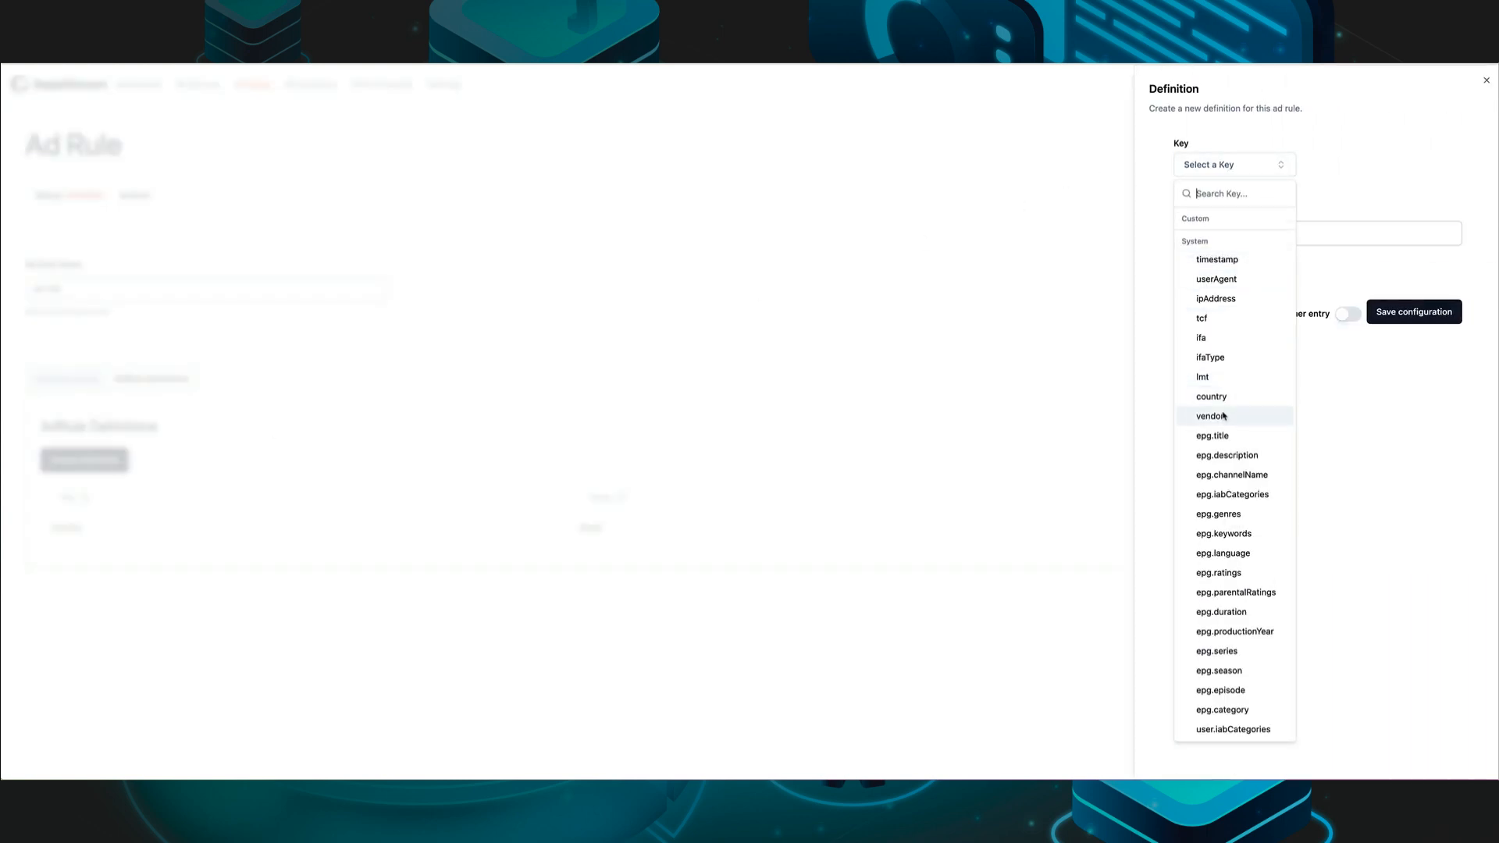
click(1224, 416)
click(1350, 416)
click(1211, 234)
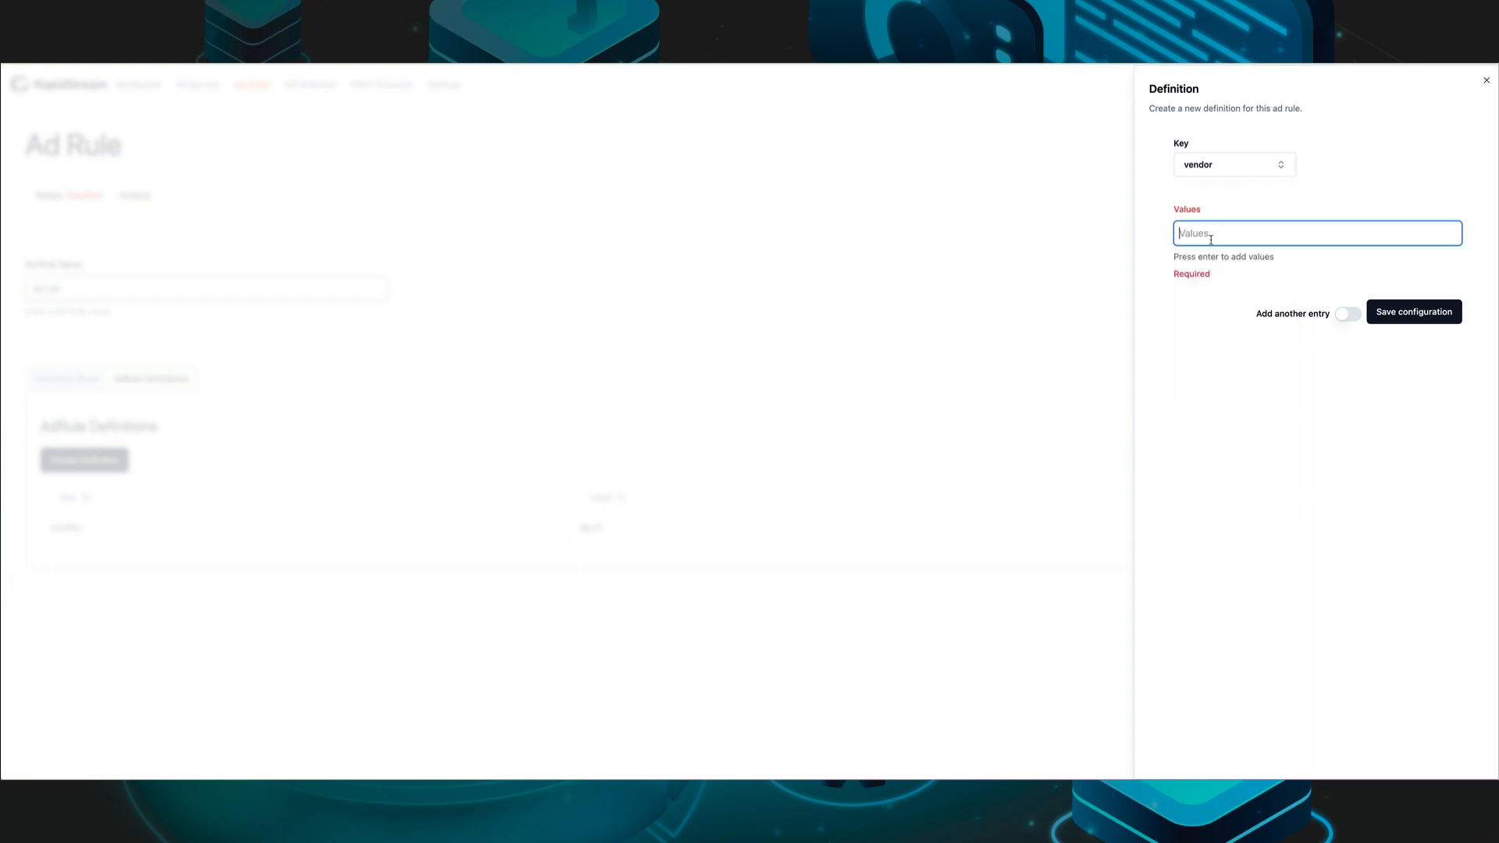
text(example)
key(Return)
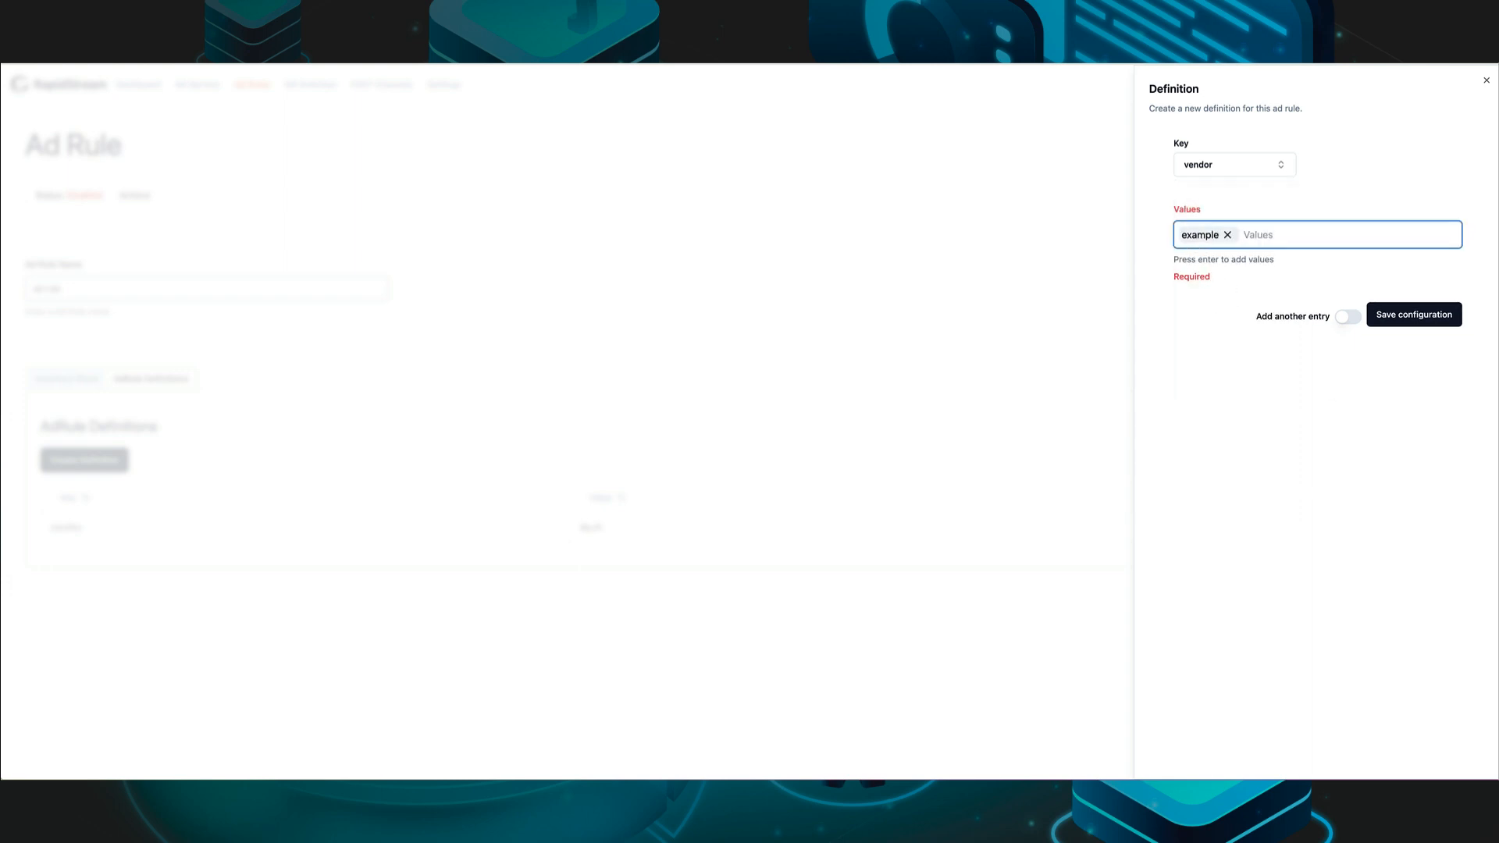
click(1412, 313)
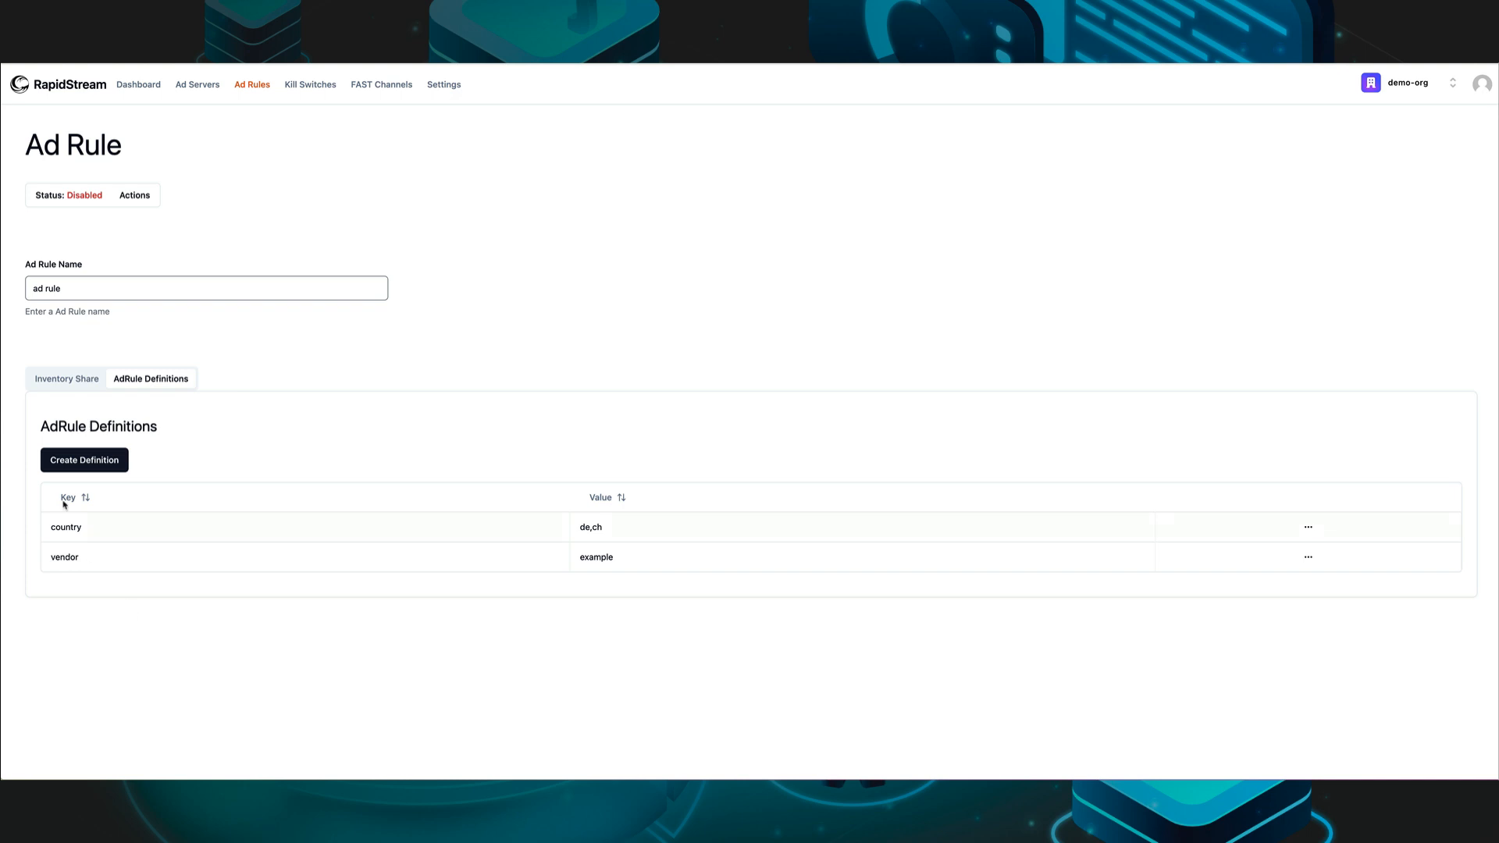
Step: Add an inventory share of 50 percent assigned to ad server 1
click(58, 387)
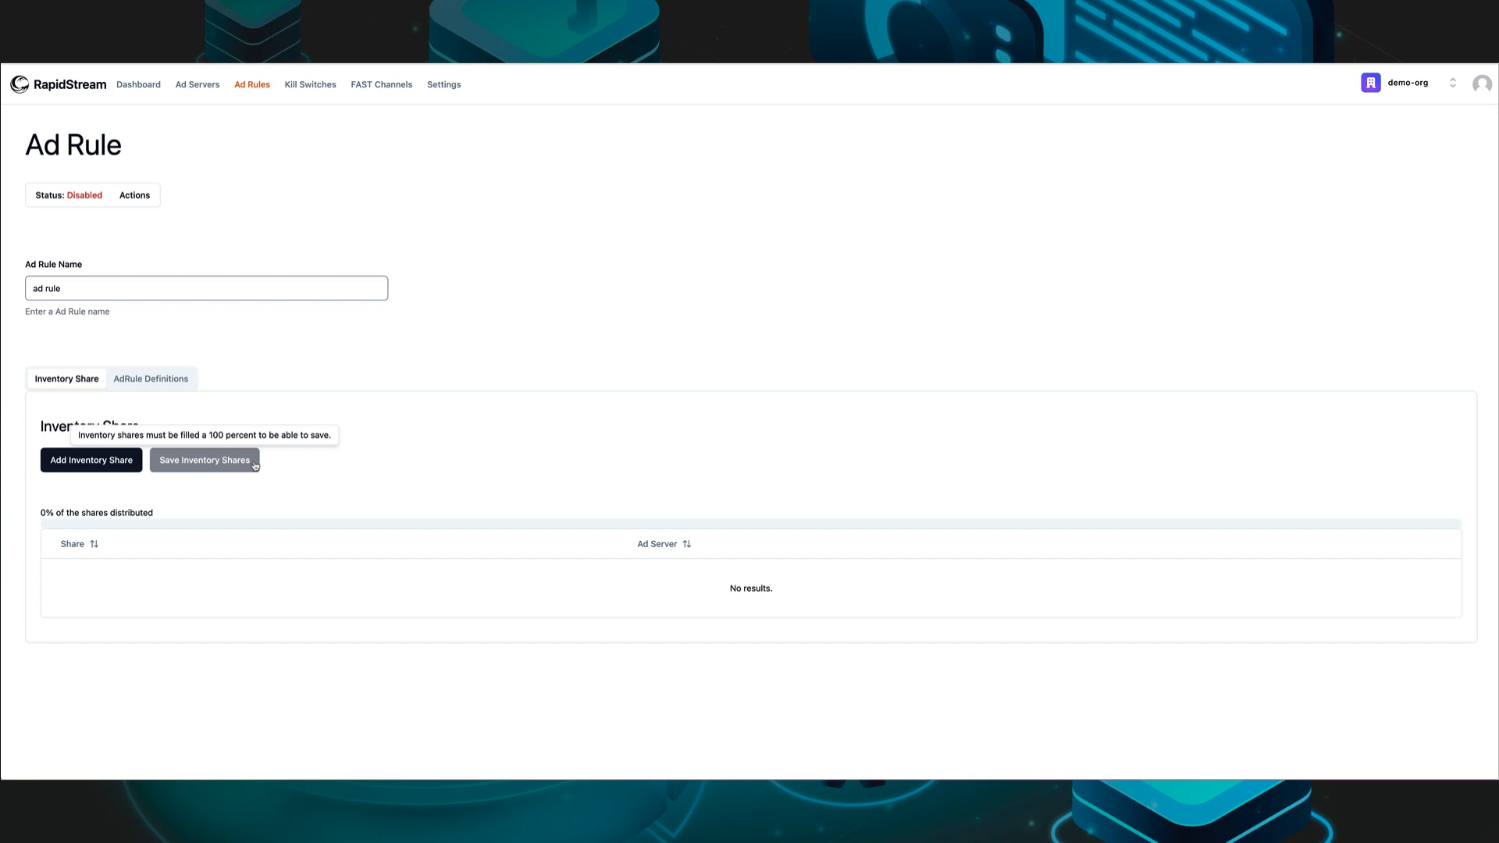
click(69, 461)
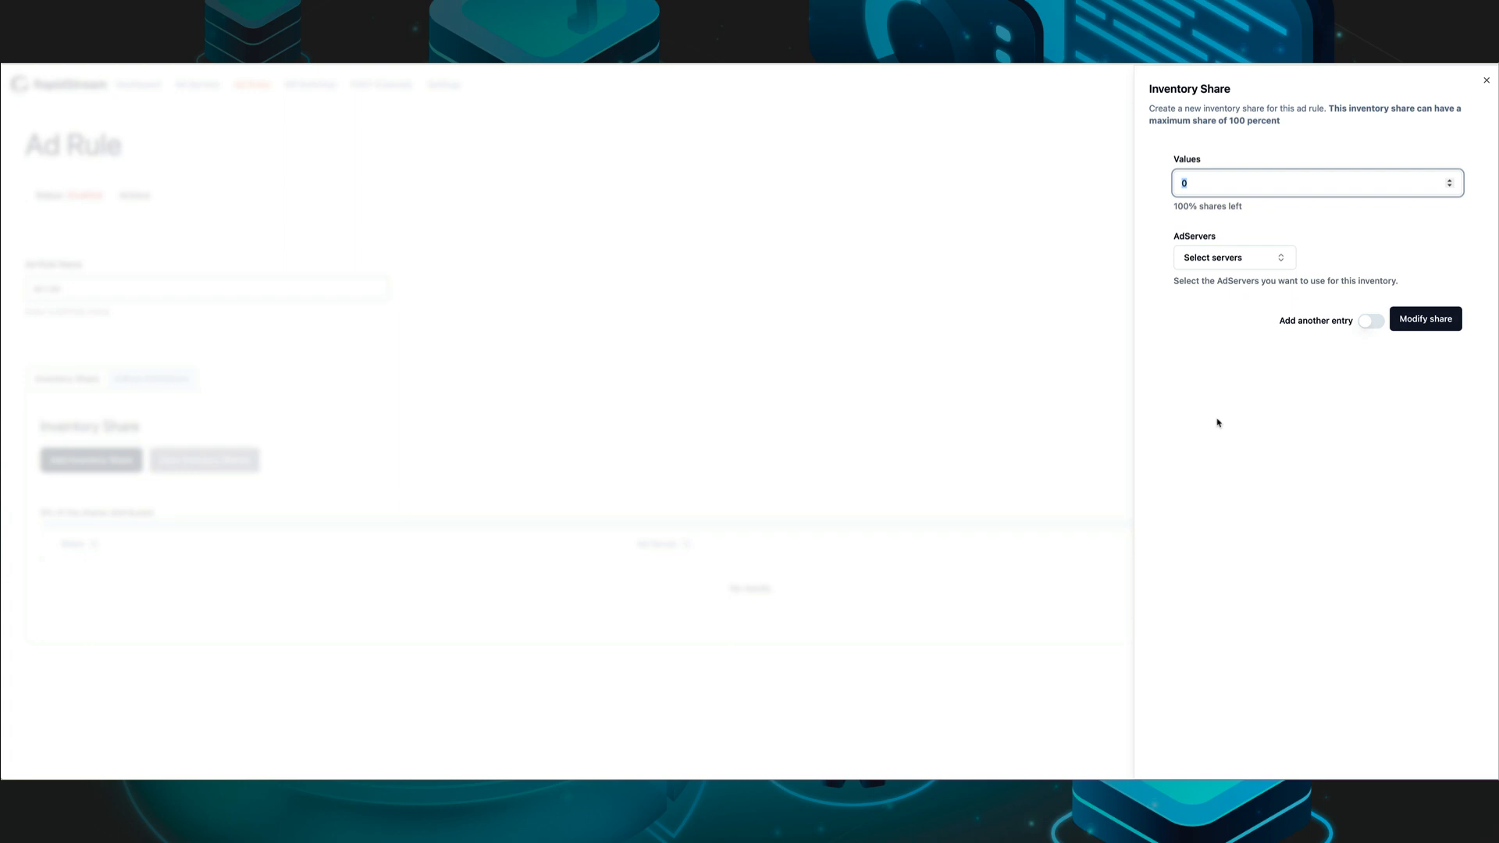
text(50)
click(1258, 266)
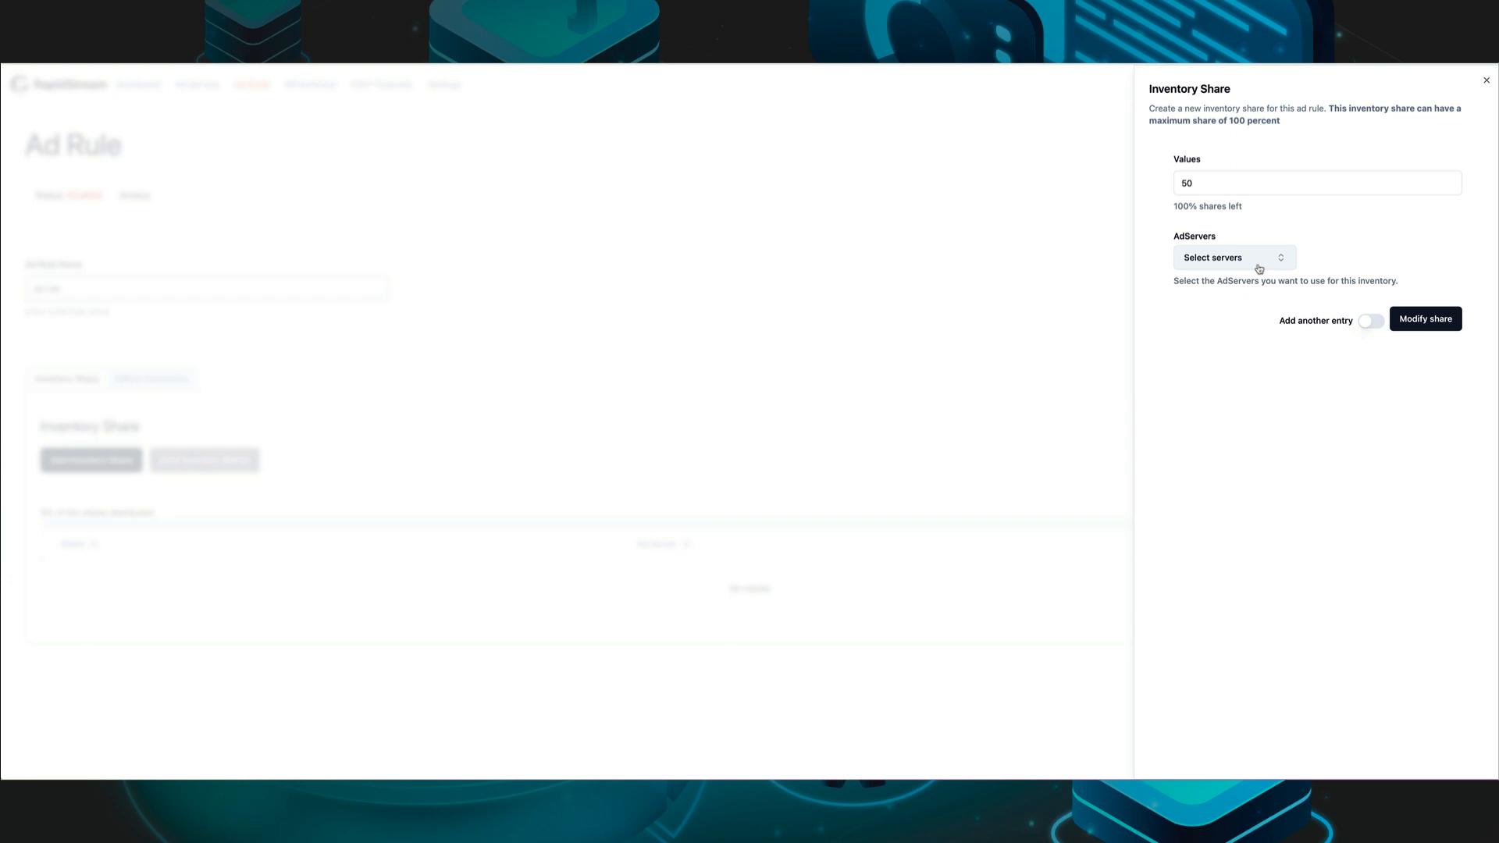
click(1258, 266)
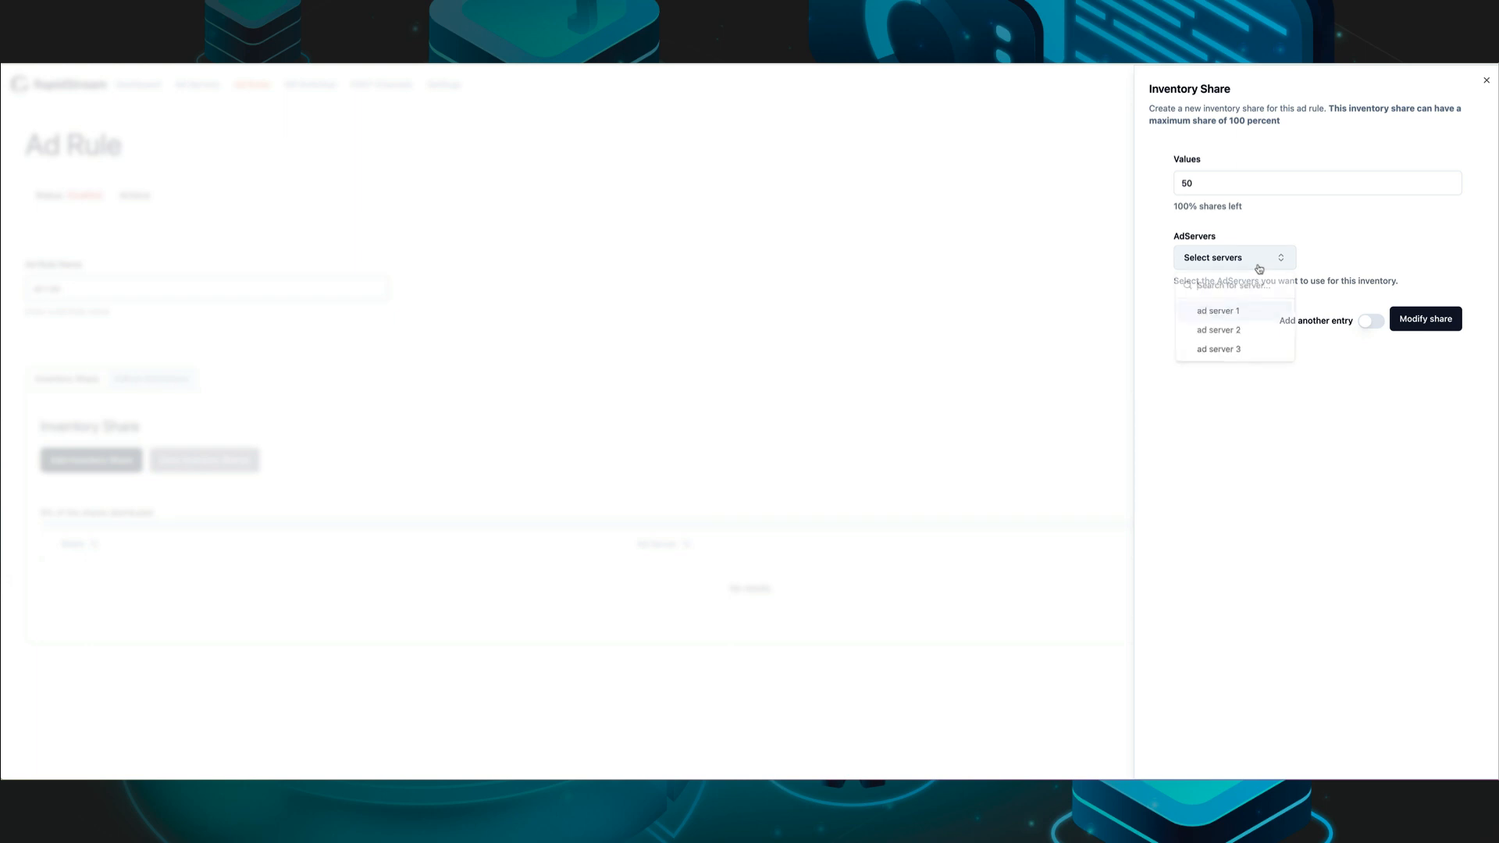
click(1241, 313)
click(1293, 489)
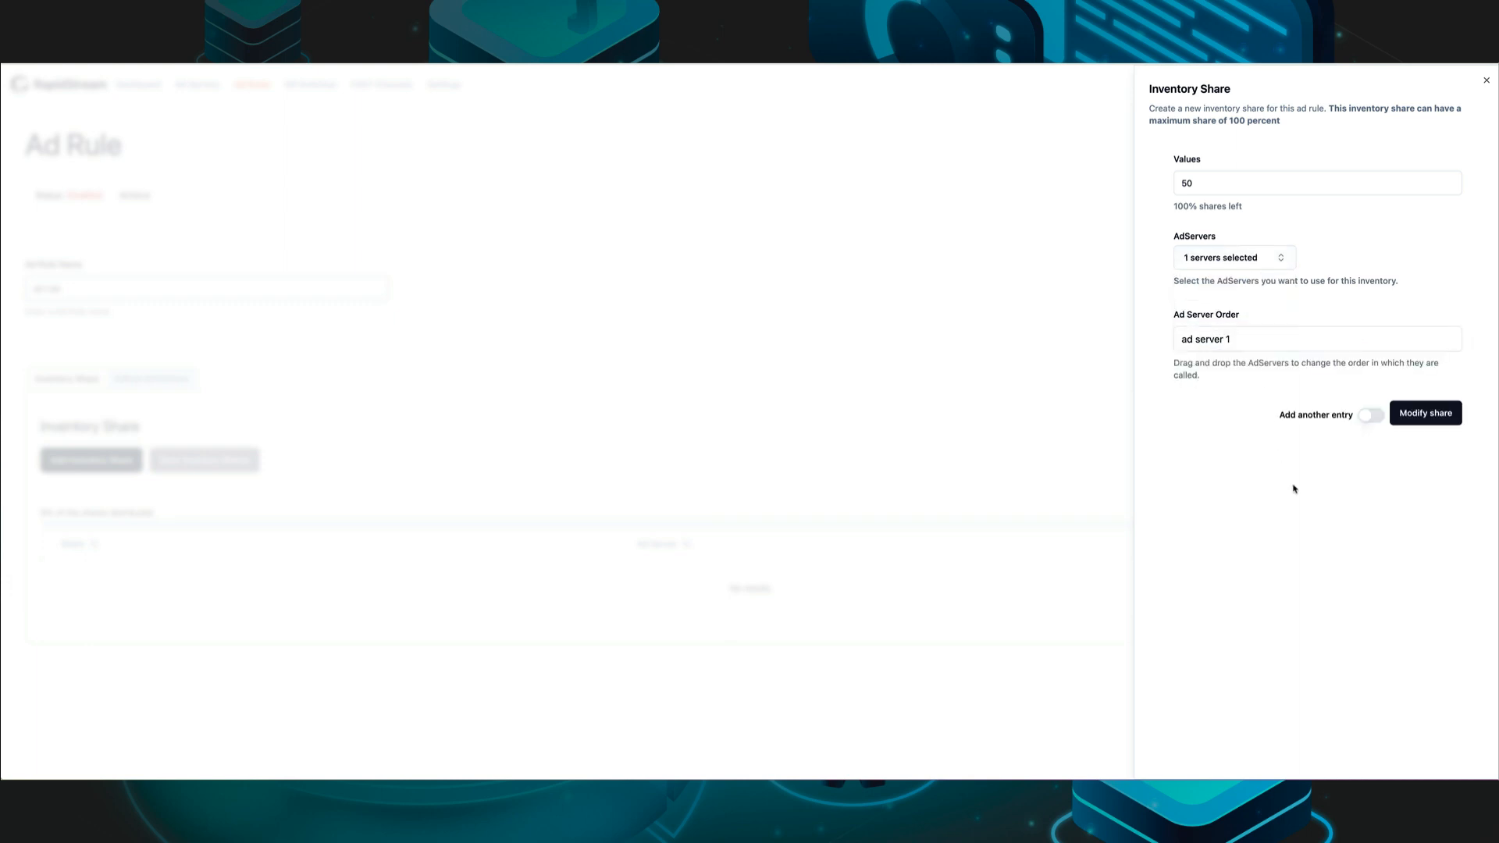
click(1438, 422)
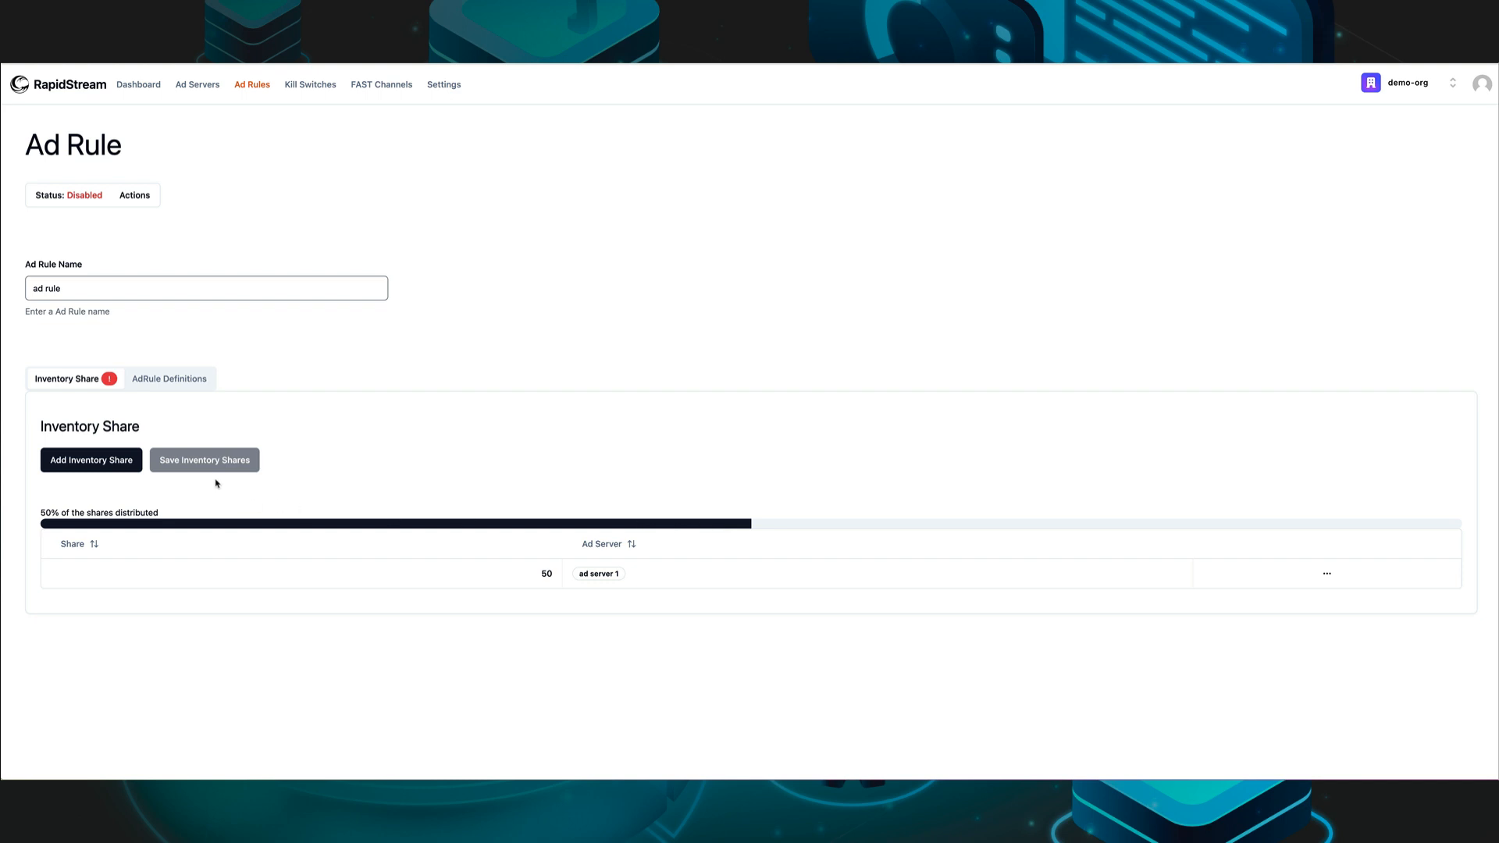
Step: Set up a second inventory share of 50 percent with ad server 2 and ad server 3 selected
mouse_move(212, 473)
click(91, 460)
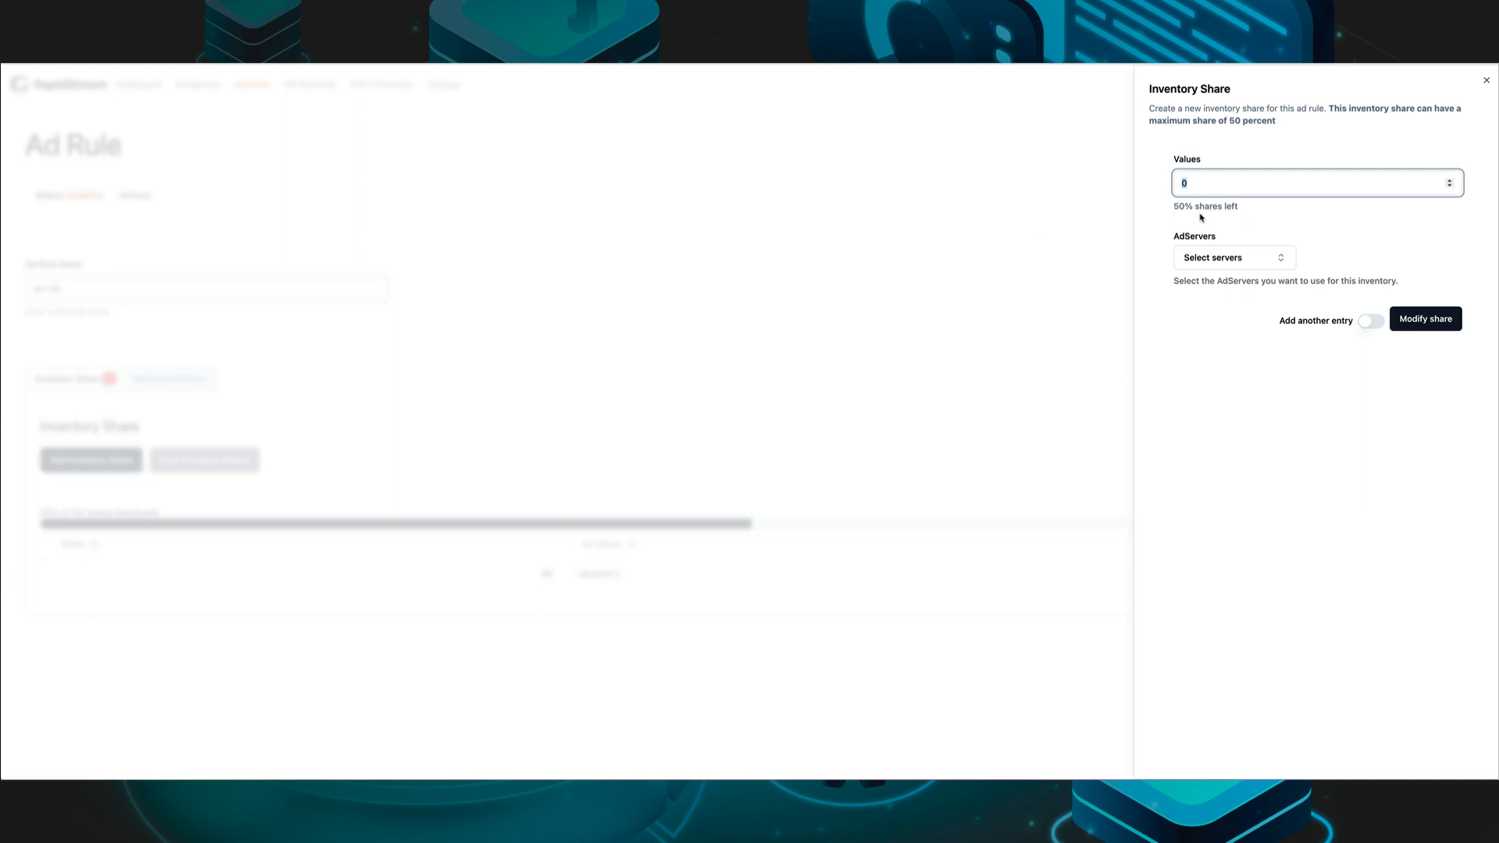
text(50)
click(1221, 344)
click(1235, 260)
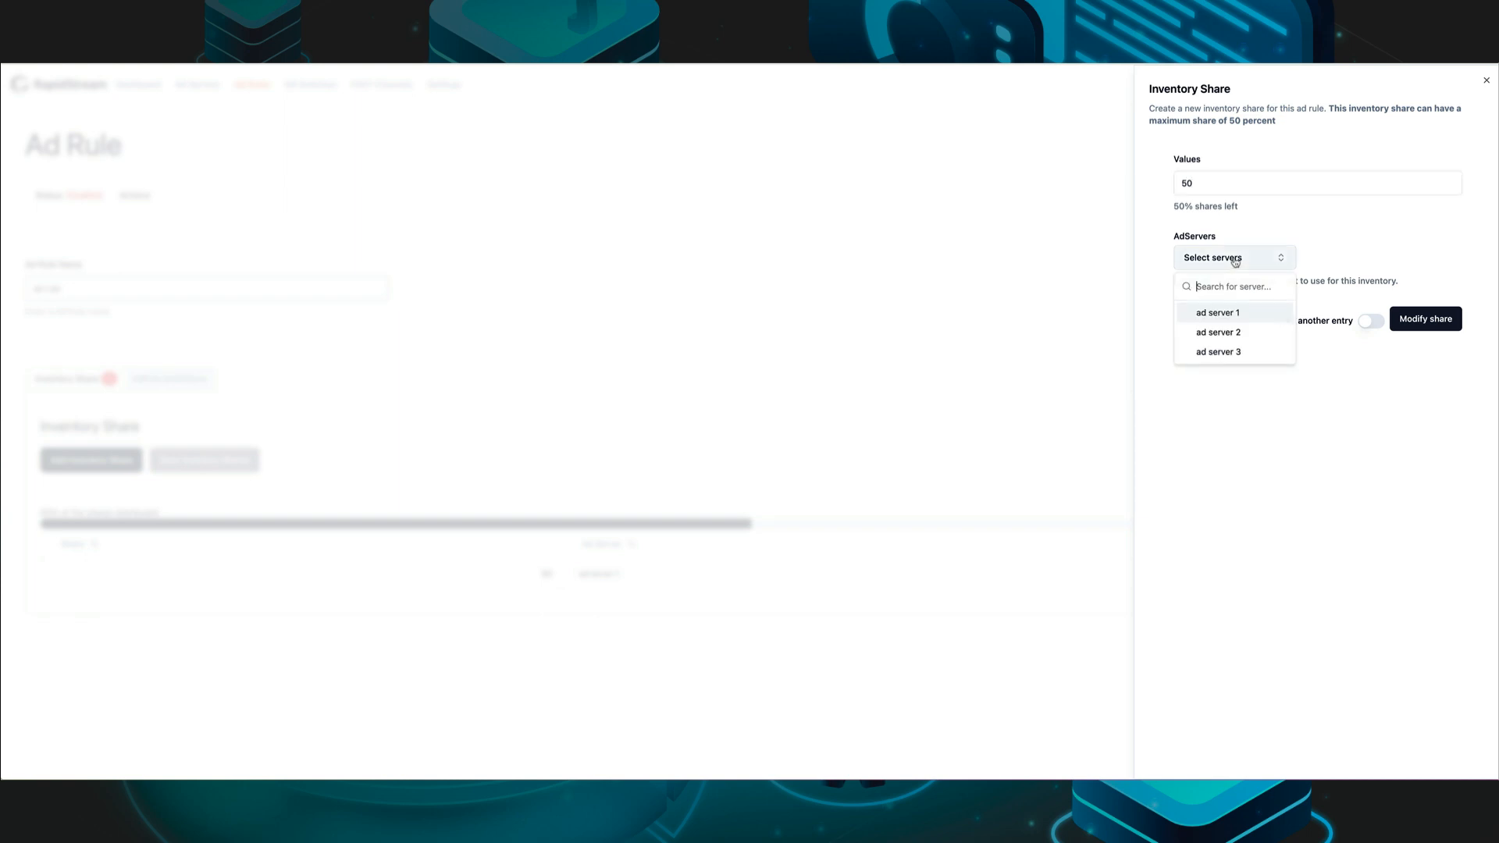
click(1245, 335)
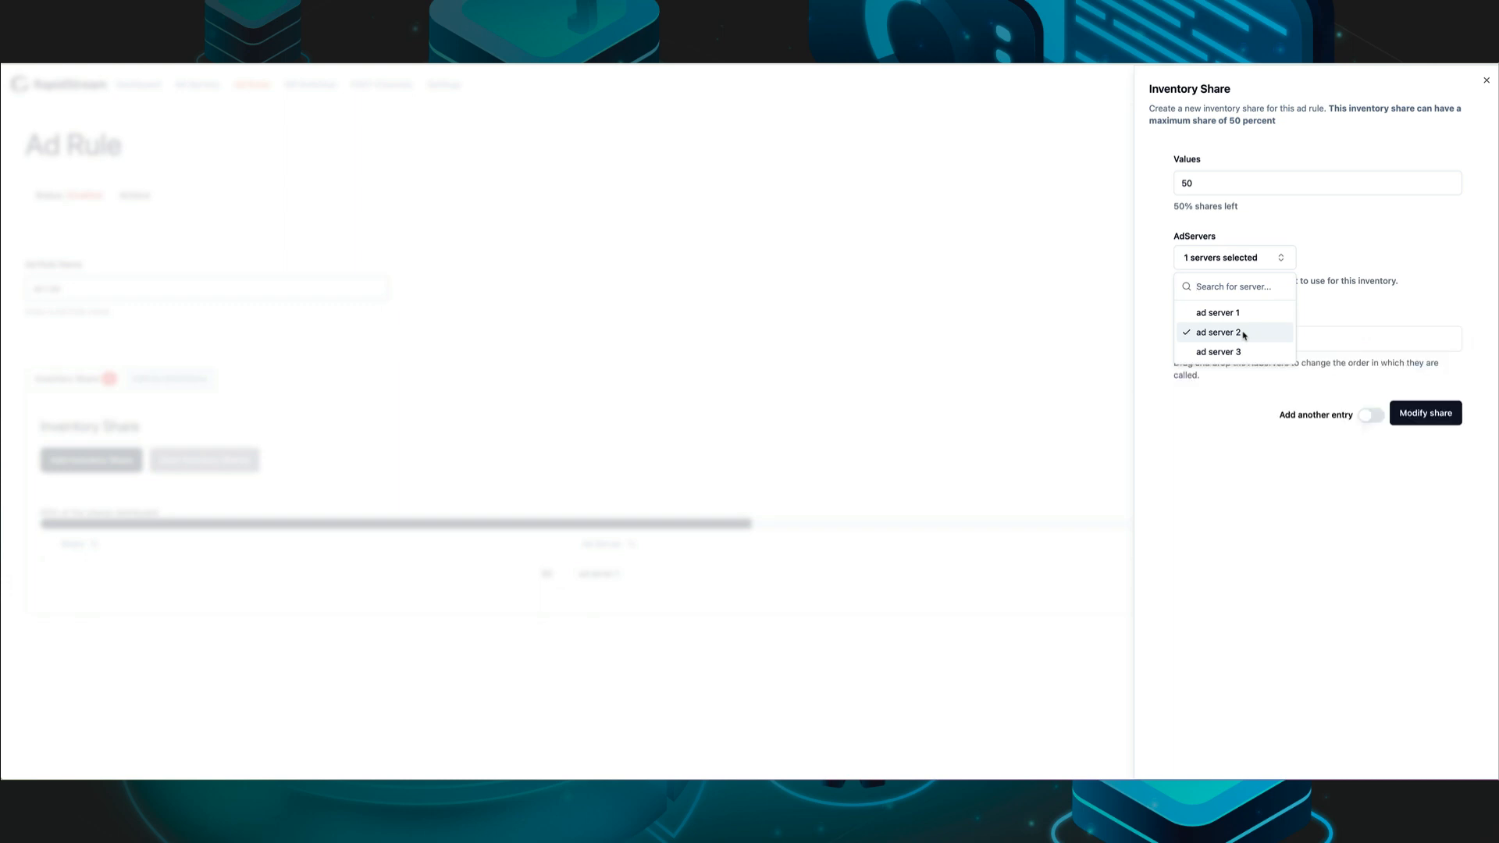
click(1244, 352)
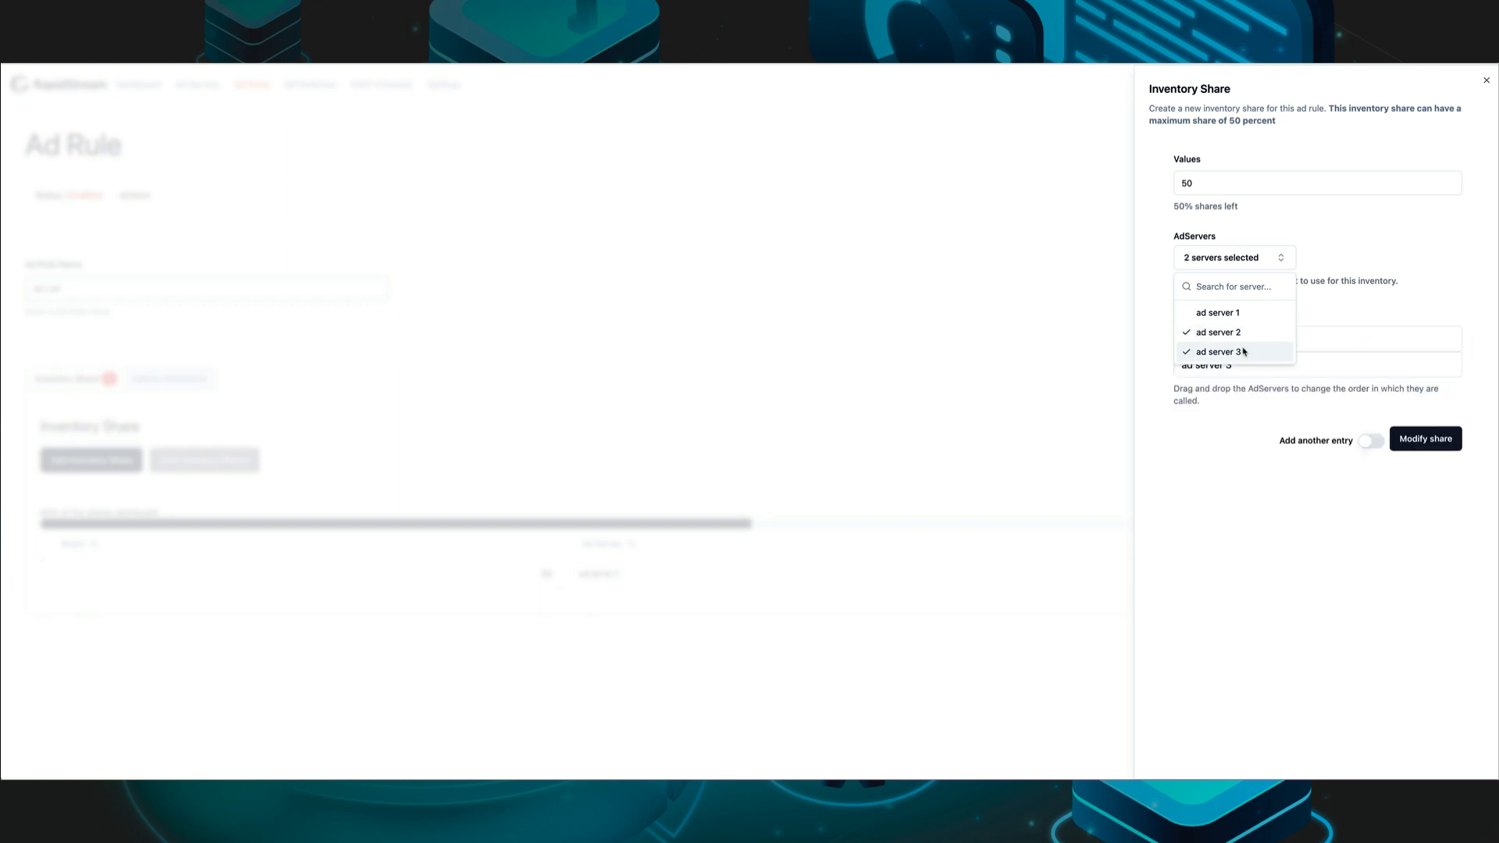
click(1231, 527)
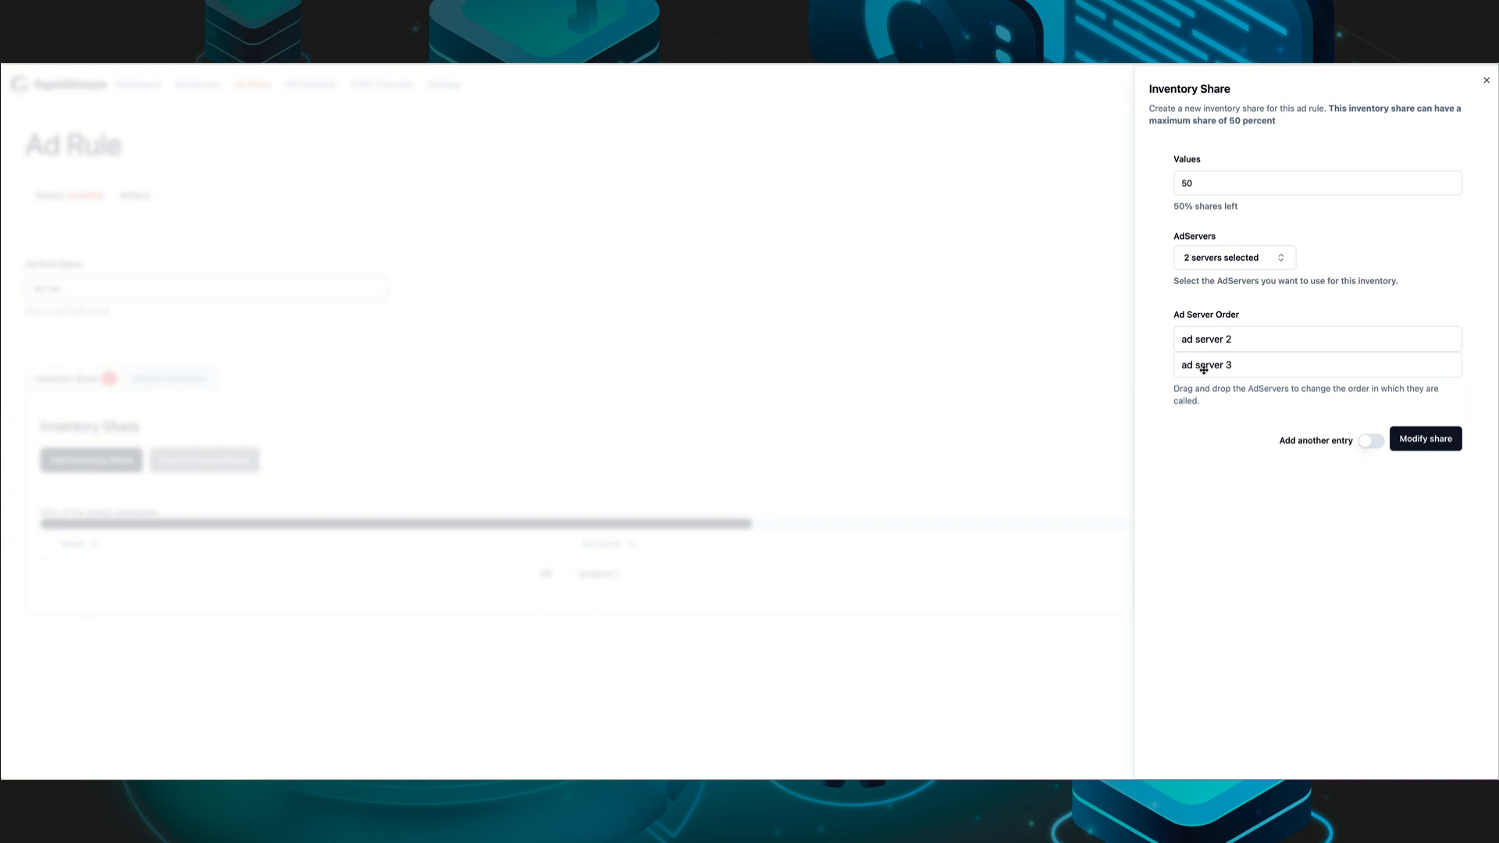
Step: Order ad server 3 ahead of ad server 2, add the share to the rule and save the inventory shares
drag(1206, 365, 1206, 341)
click(1431, 447)
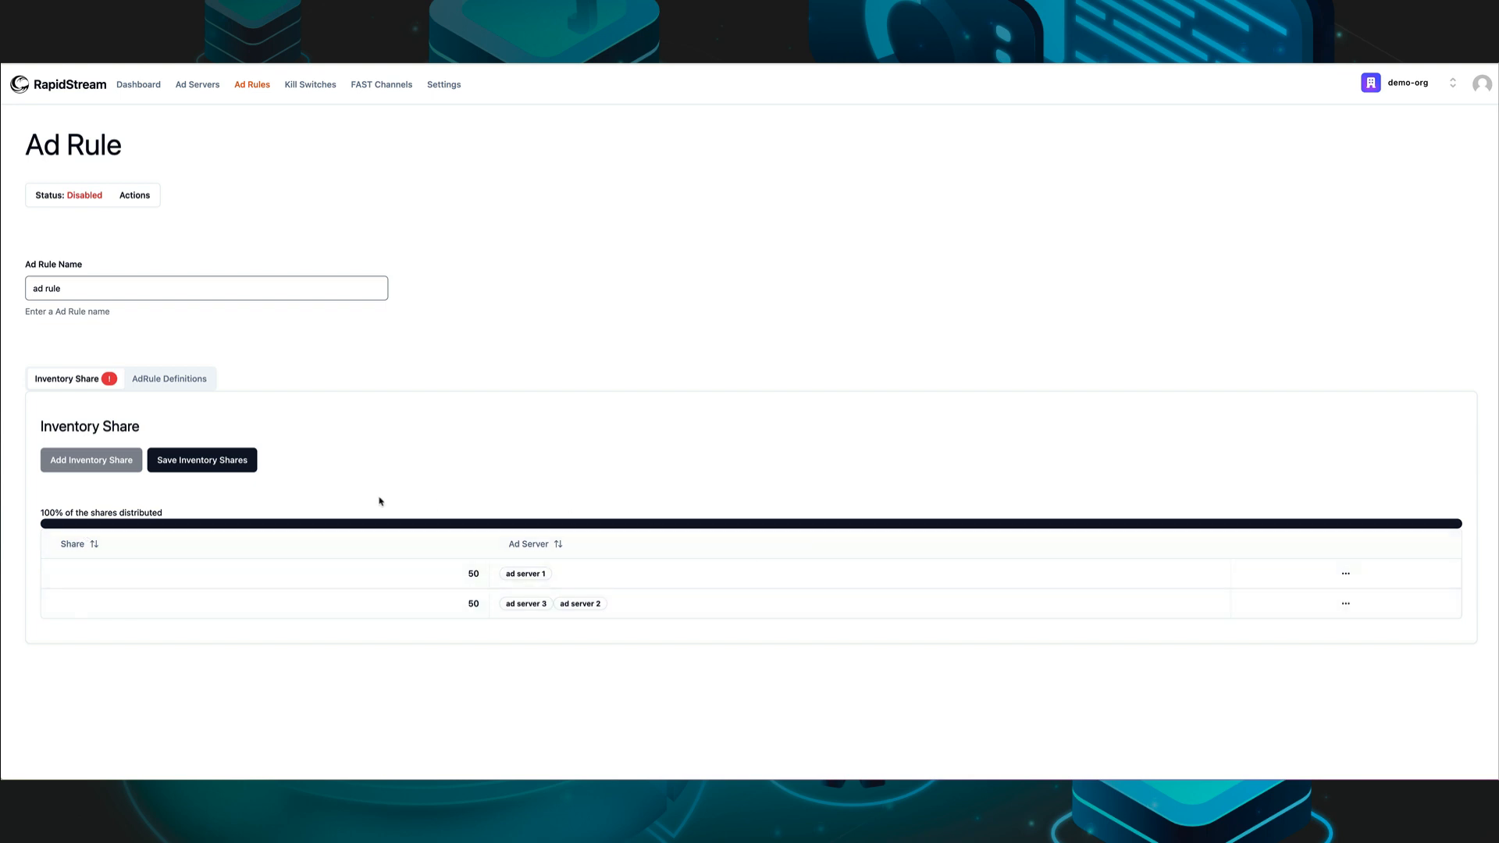
click(208, 468)
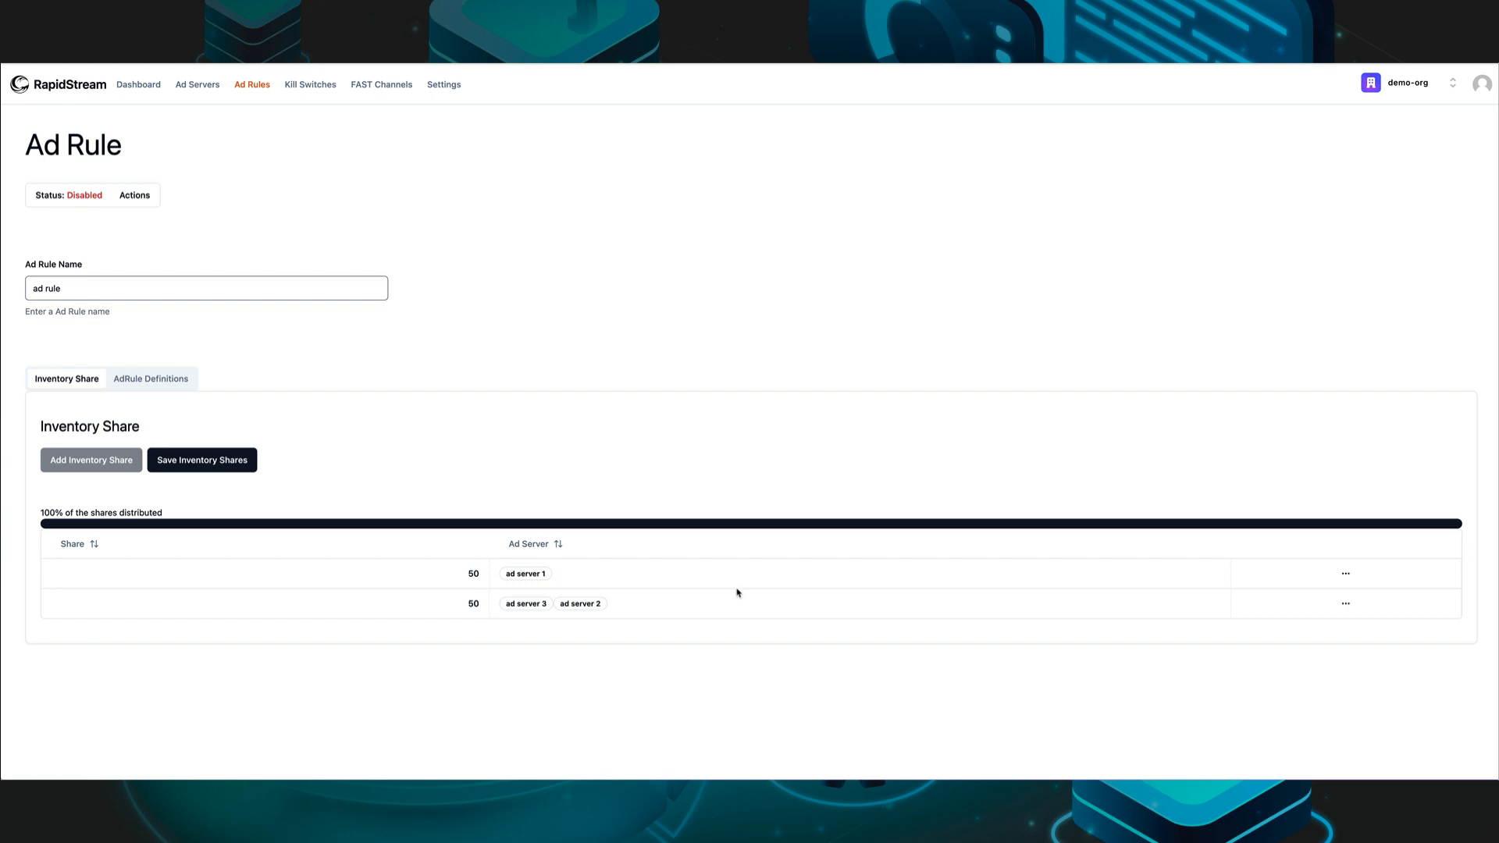
Step: Set the inventory share of ad server 1 to 25 percent
click(1346, 575)
click(1323, 629)
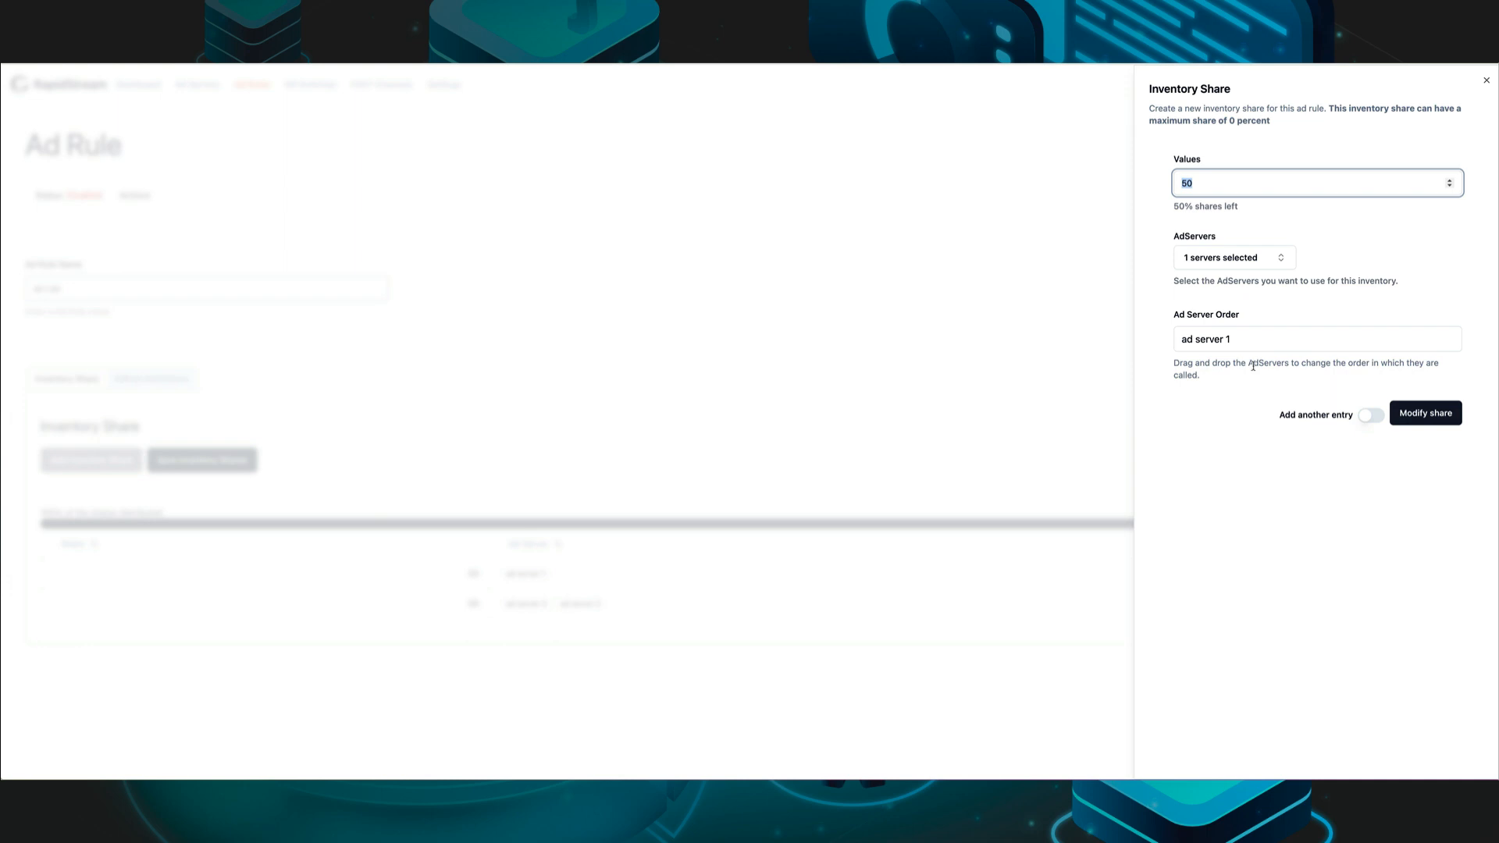
text(25)
click(1233, 441)
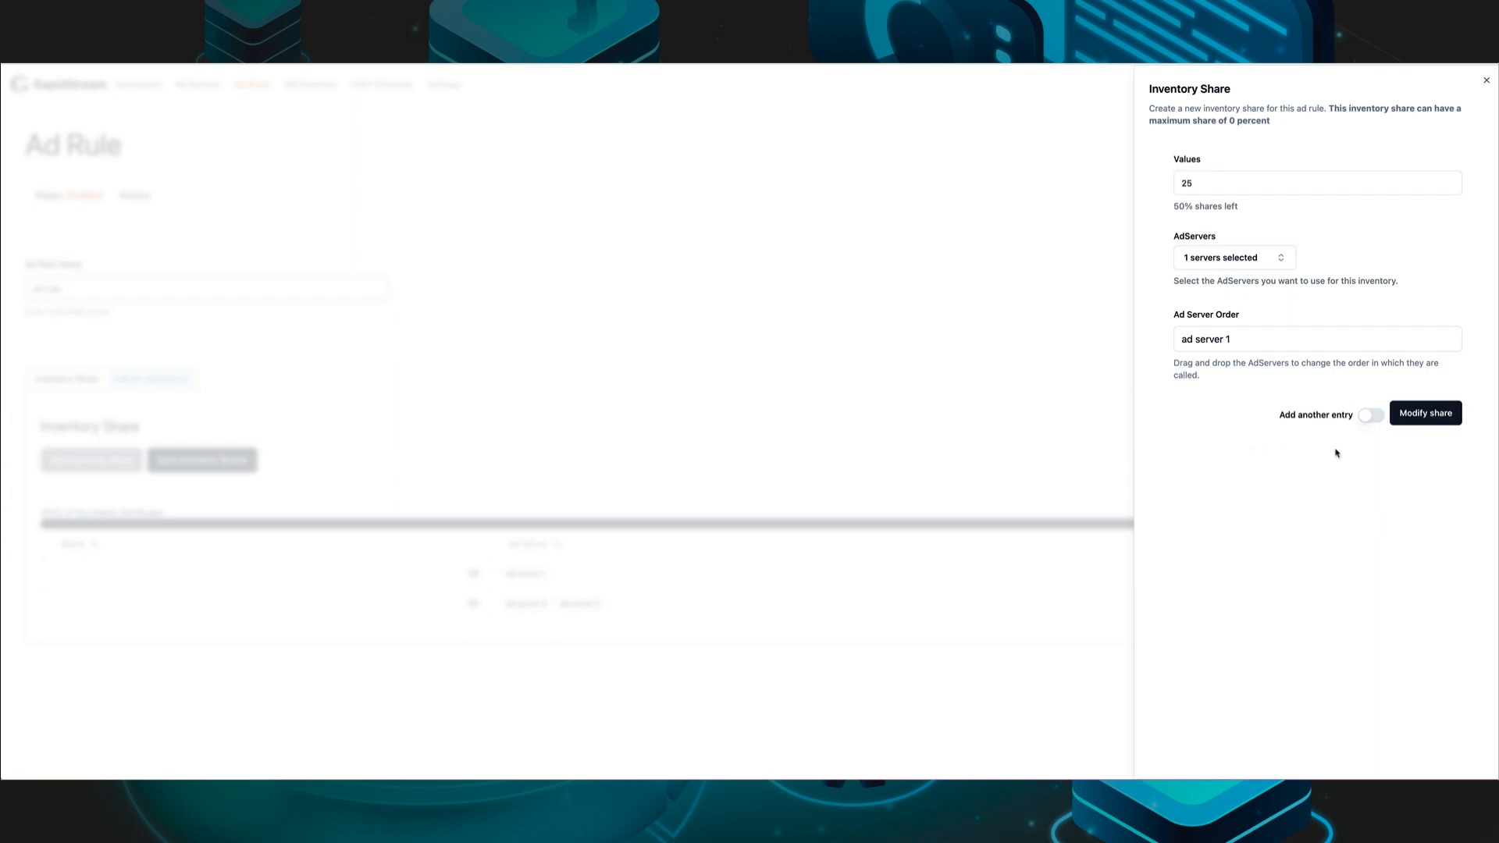
click(1437, 419)
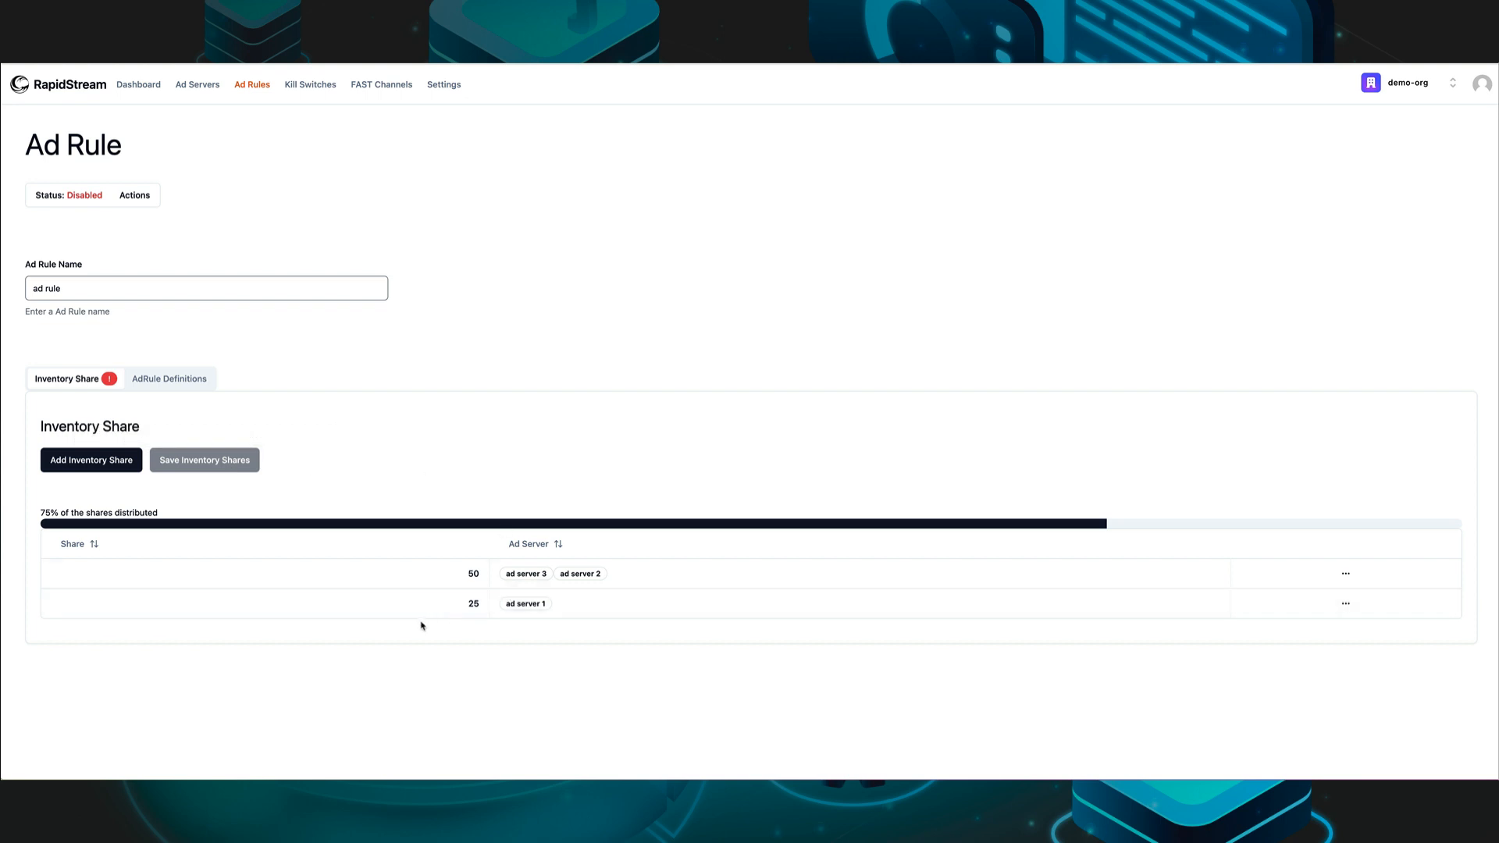
Step: Add an inventory share of 25 percent for ad server 2 and save the inventory shares
click(64, 461)
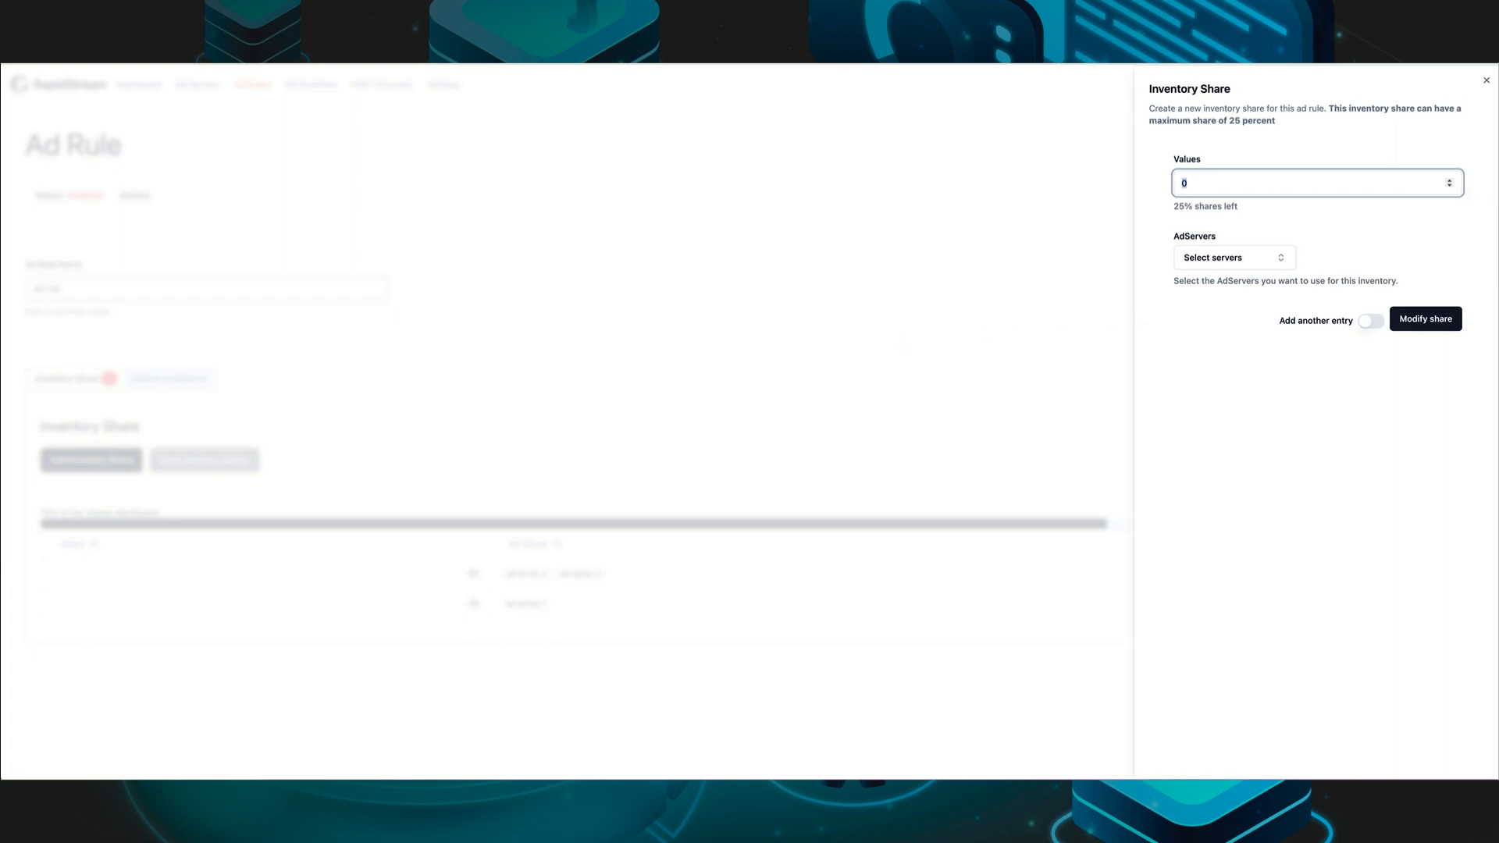
text(25)
click(1232, 257)
click(1244, 333)
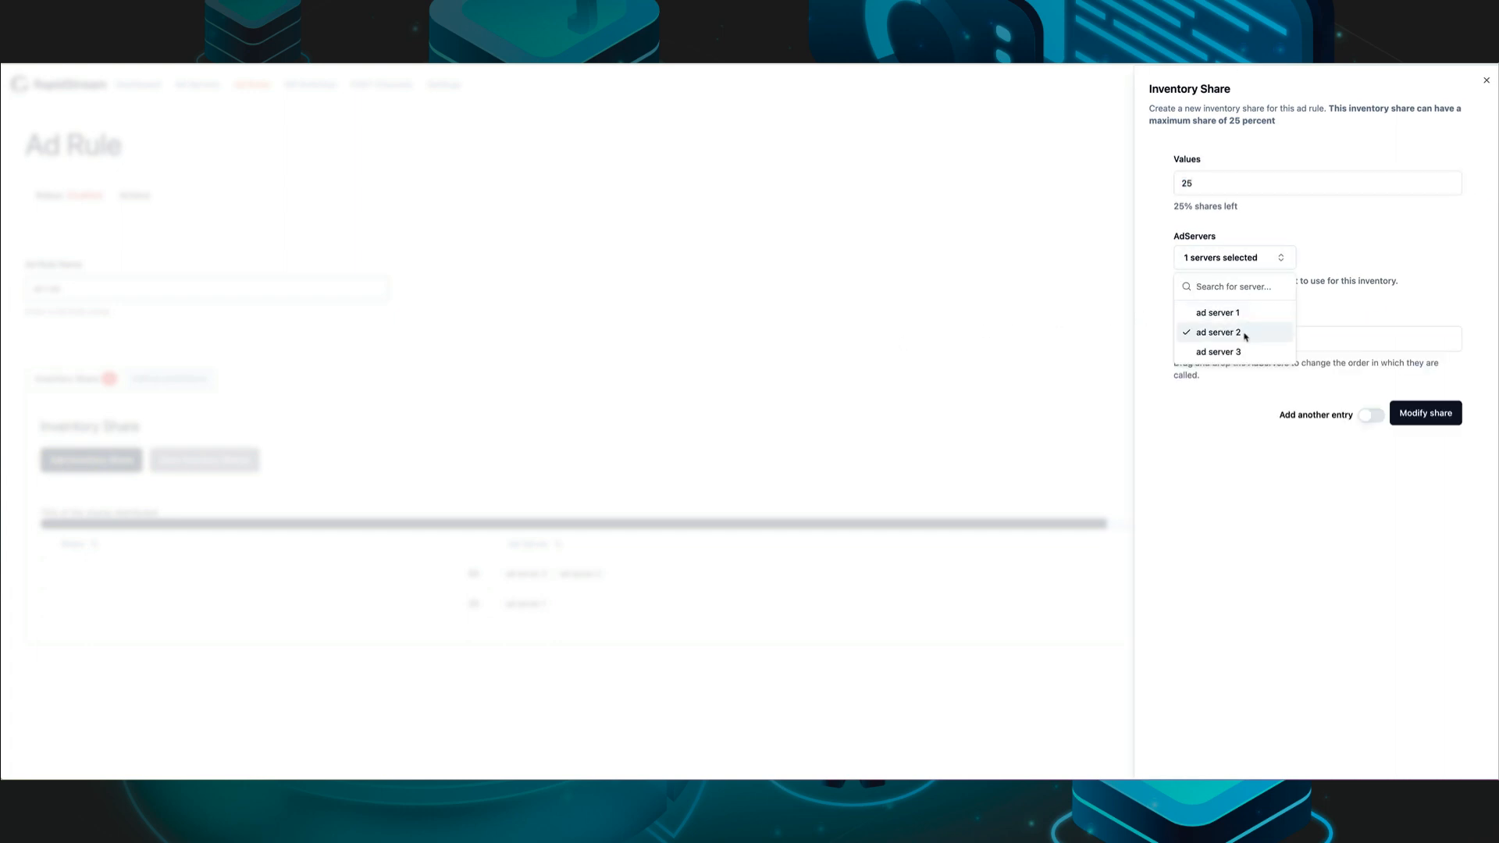
click(1425, 413)
click(1425, 413)
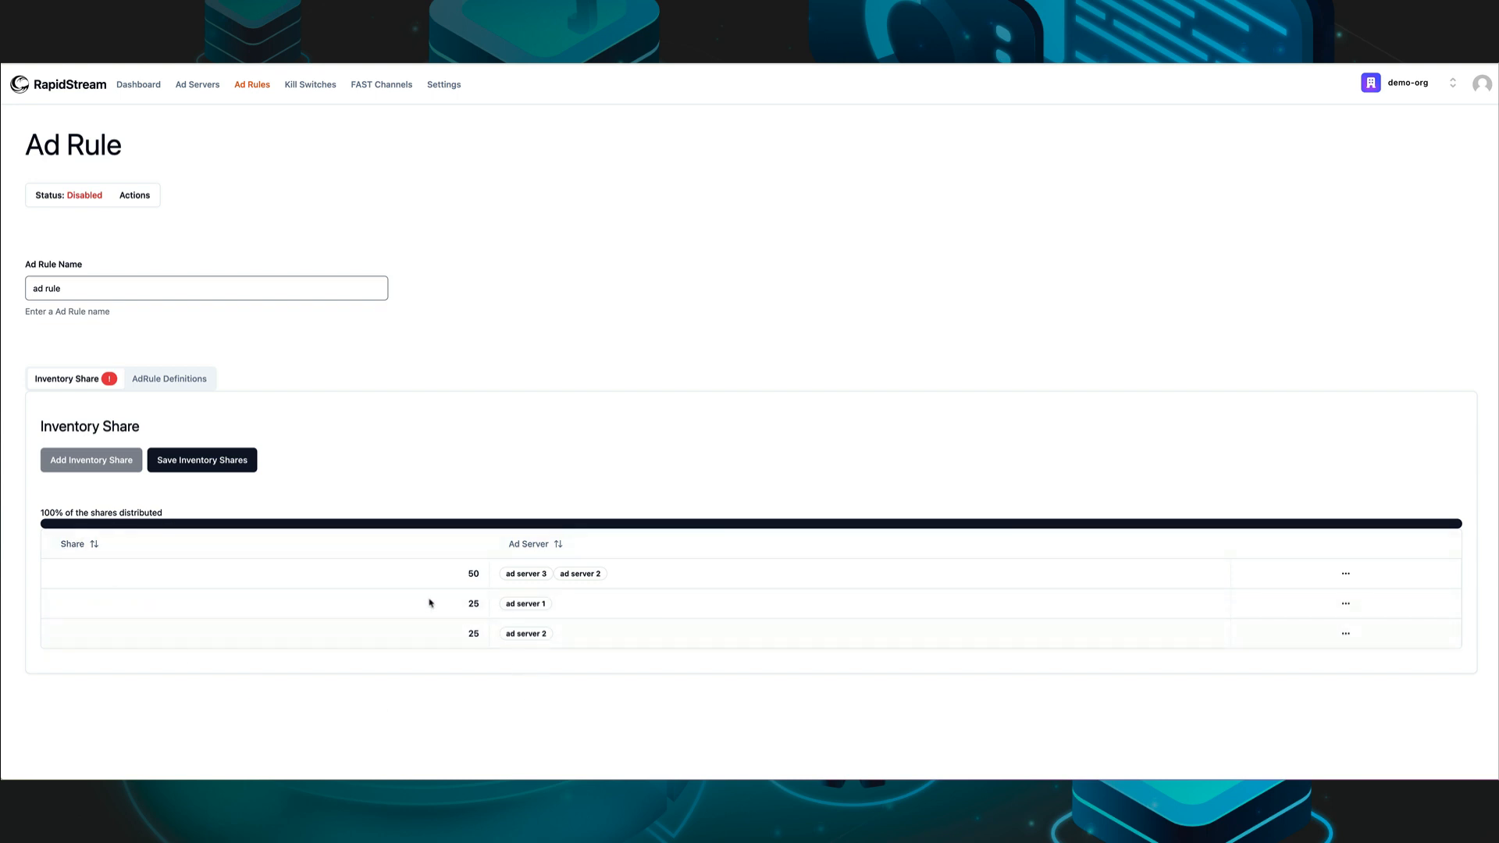
click(195, 466)
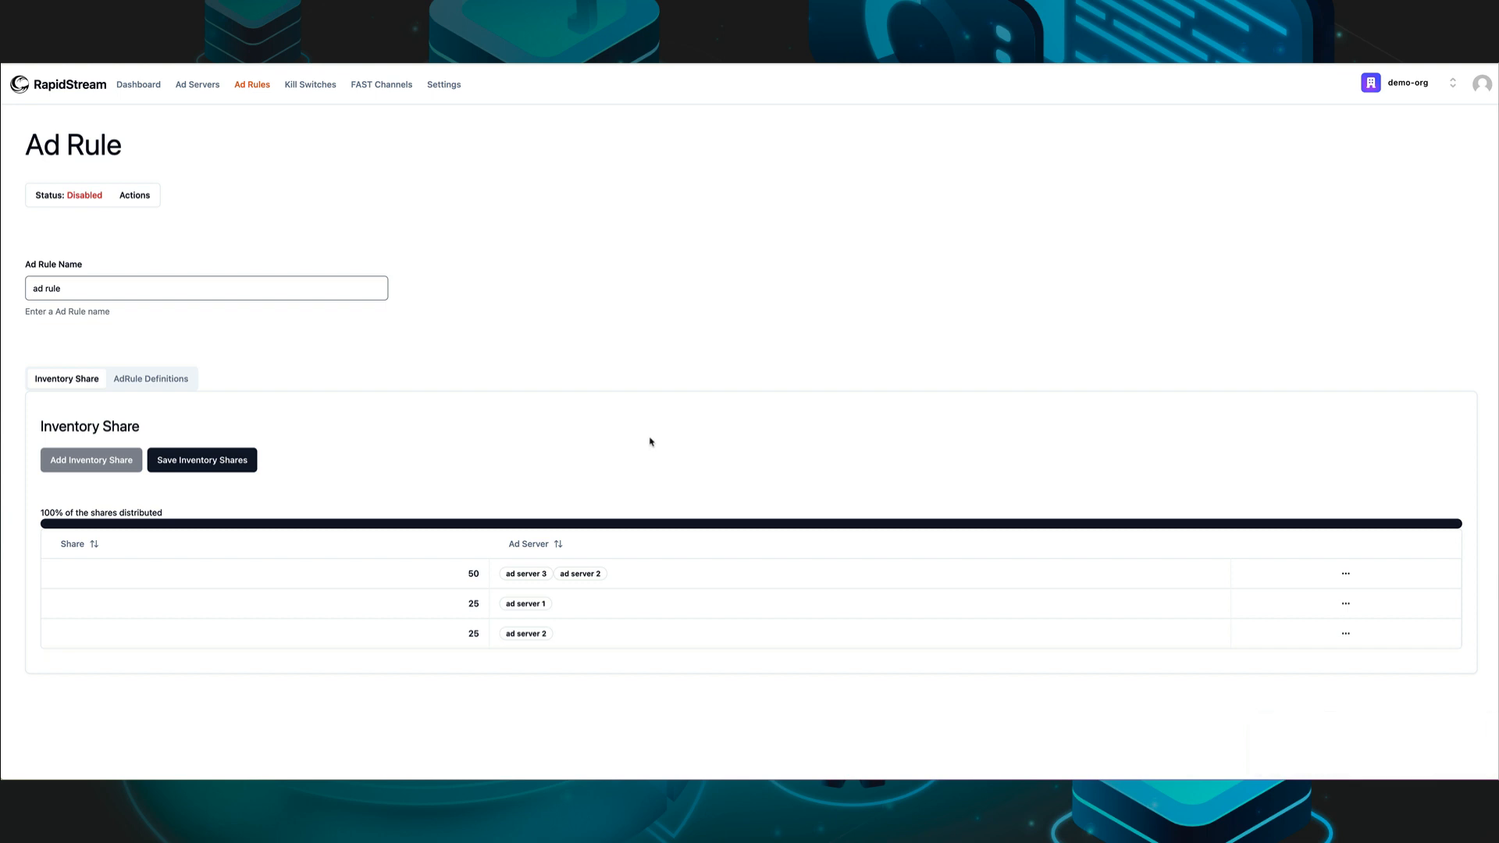
Step: Enable the ad rule whose inventory shares are fully distributed
click(74, 203)
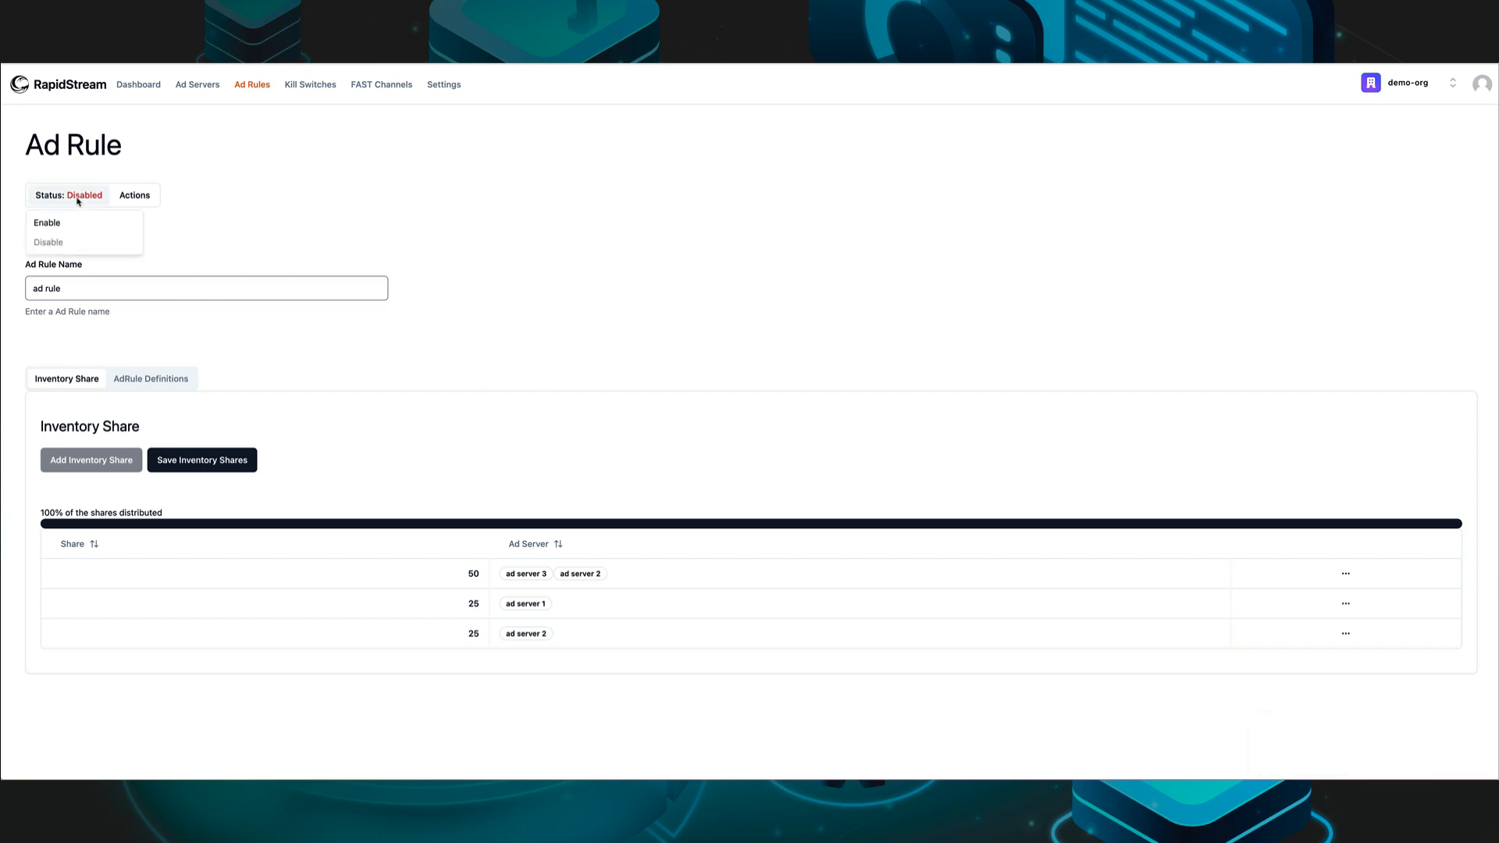
click(63, 224)
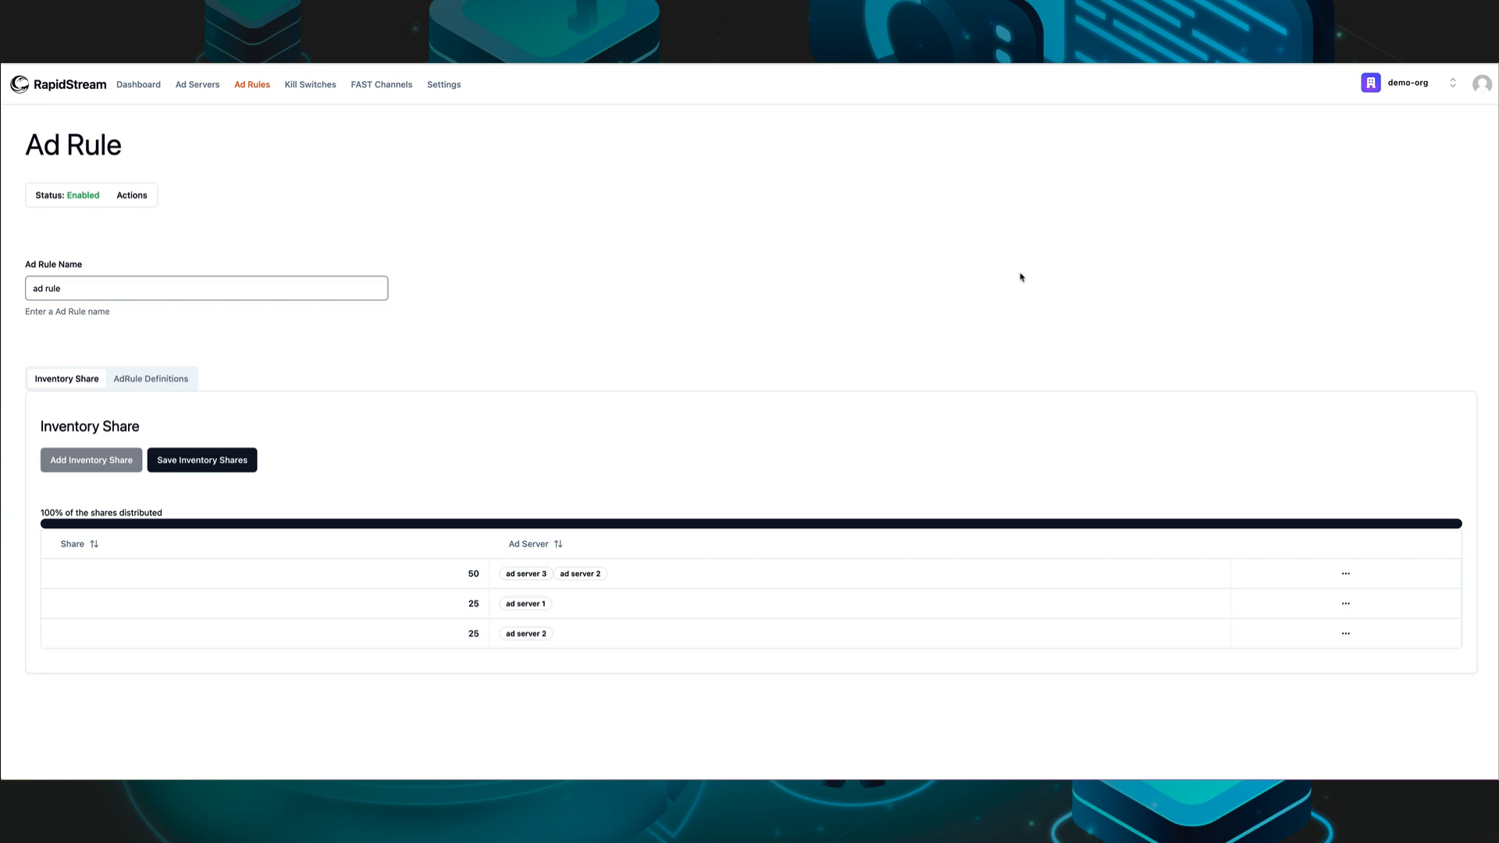
Step: Return to the list of ad rules and create a new ad rule named "ad rule 2"
click(251, 86)
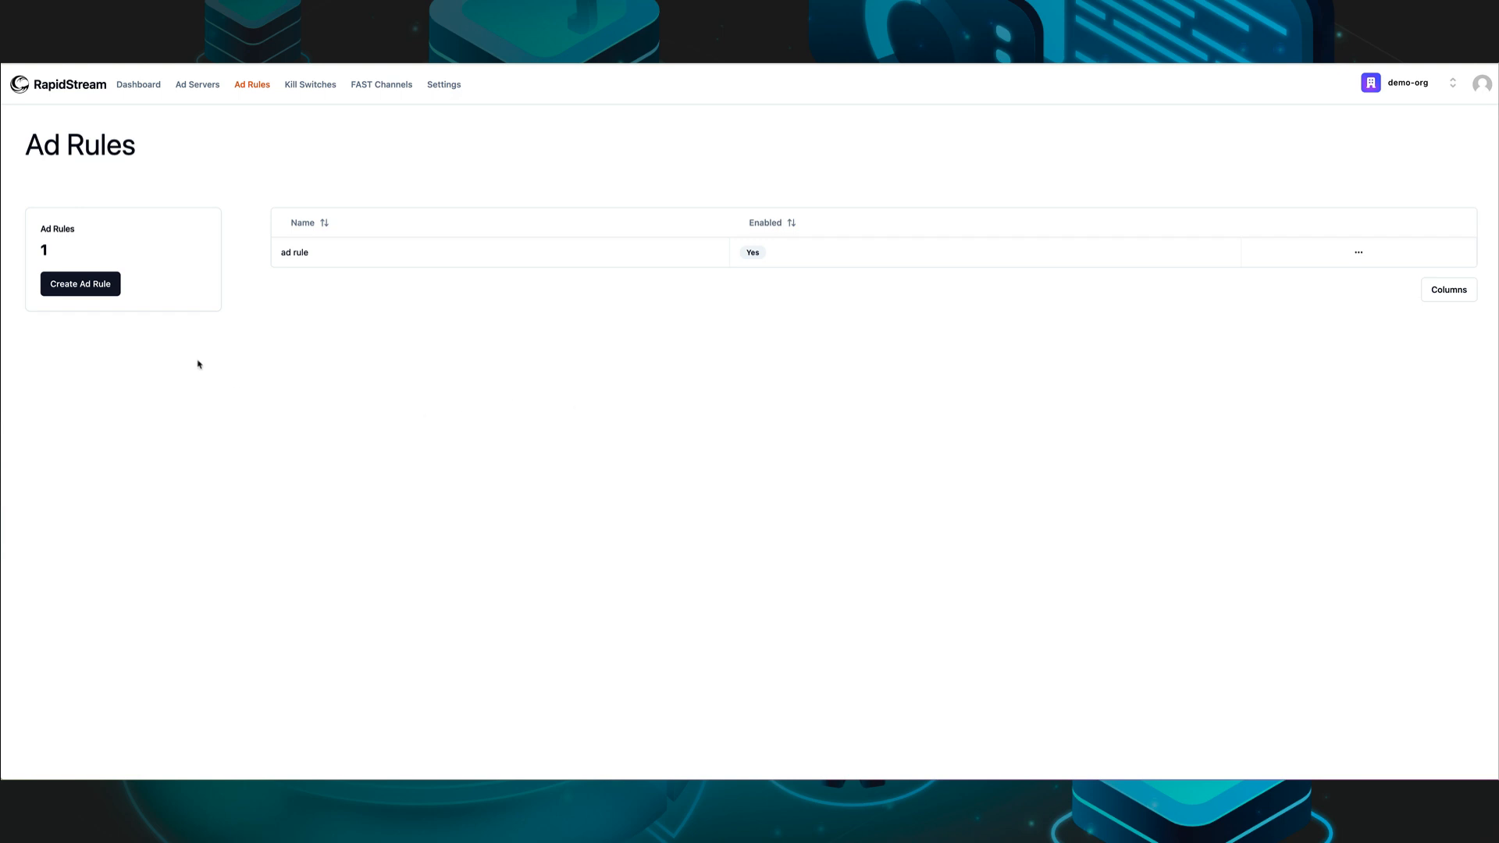
click(81, 285)
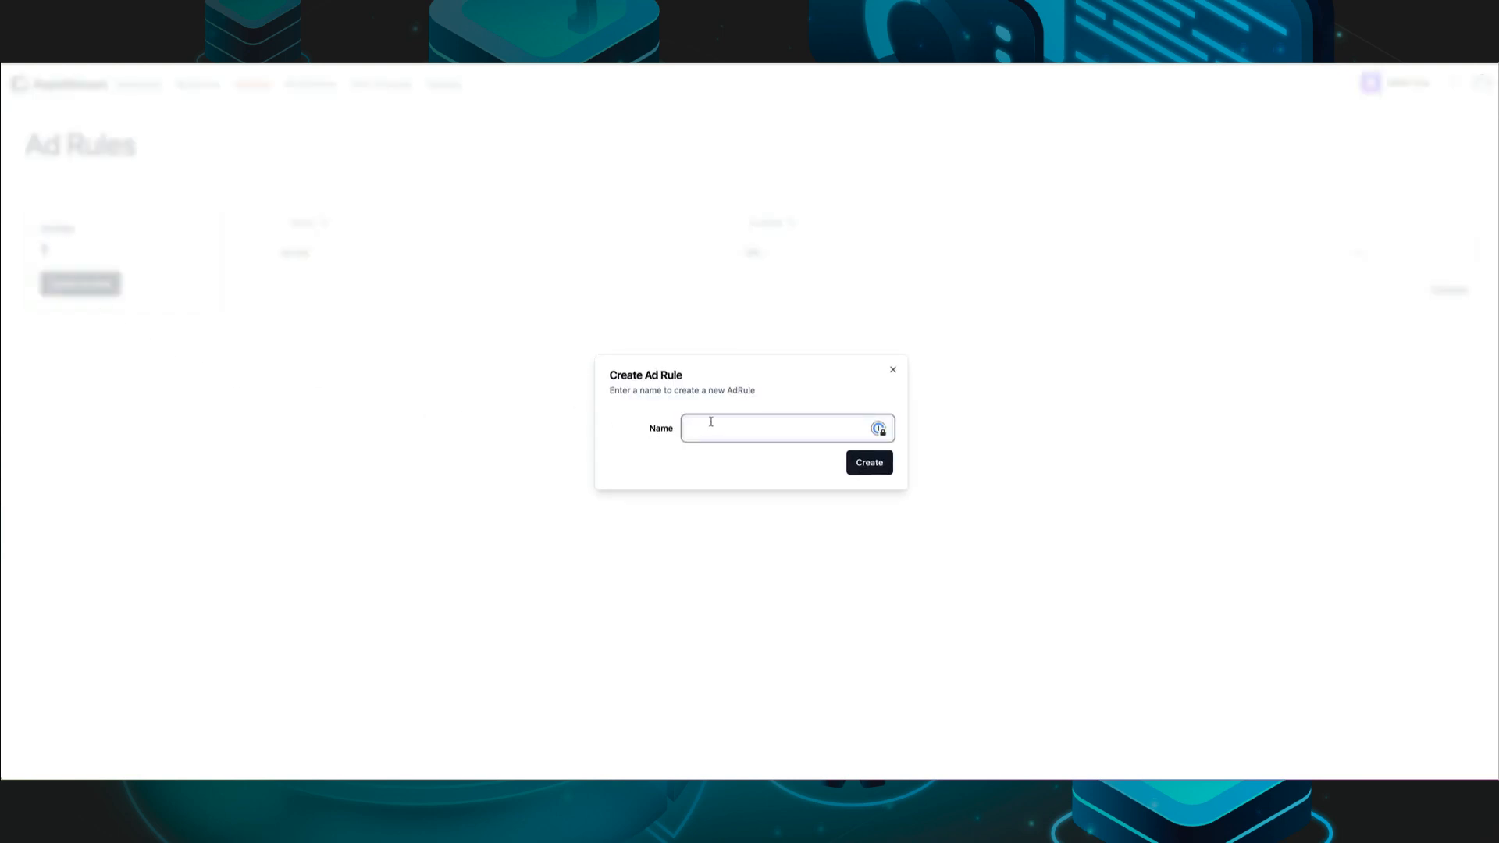
text(ad rule 2)
click(868, 462)
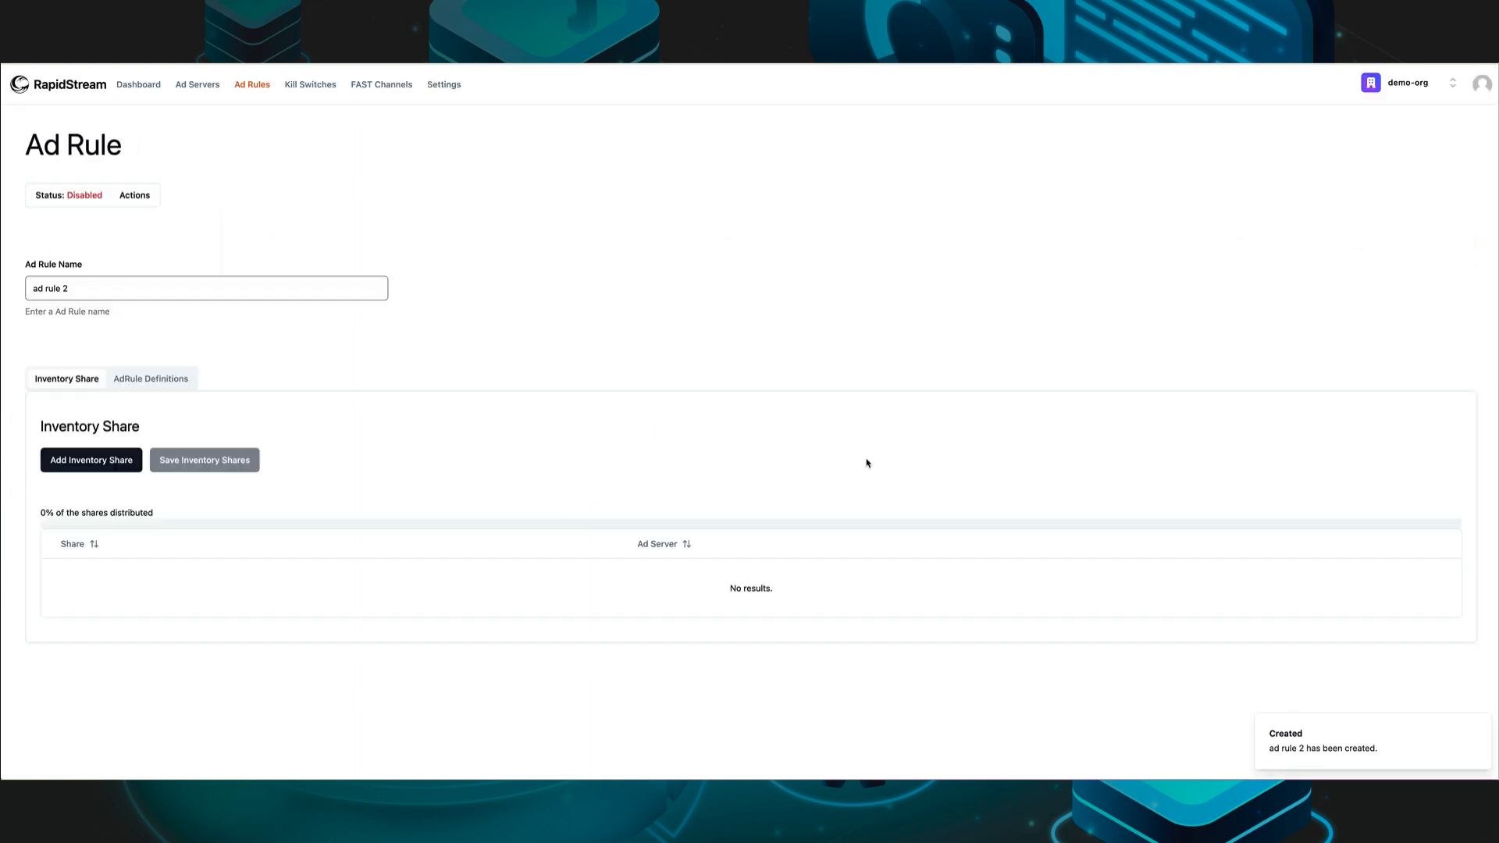
Step: Create a definition for ad rule 2 with the key country and the value uk, and save it
click(154, 384)
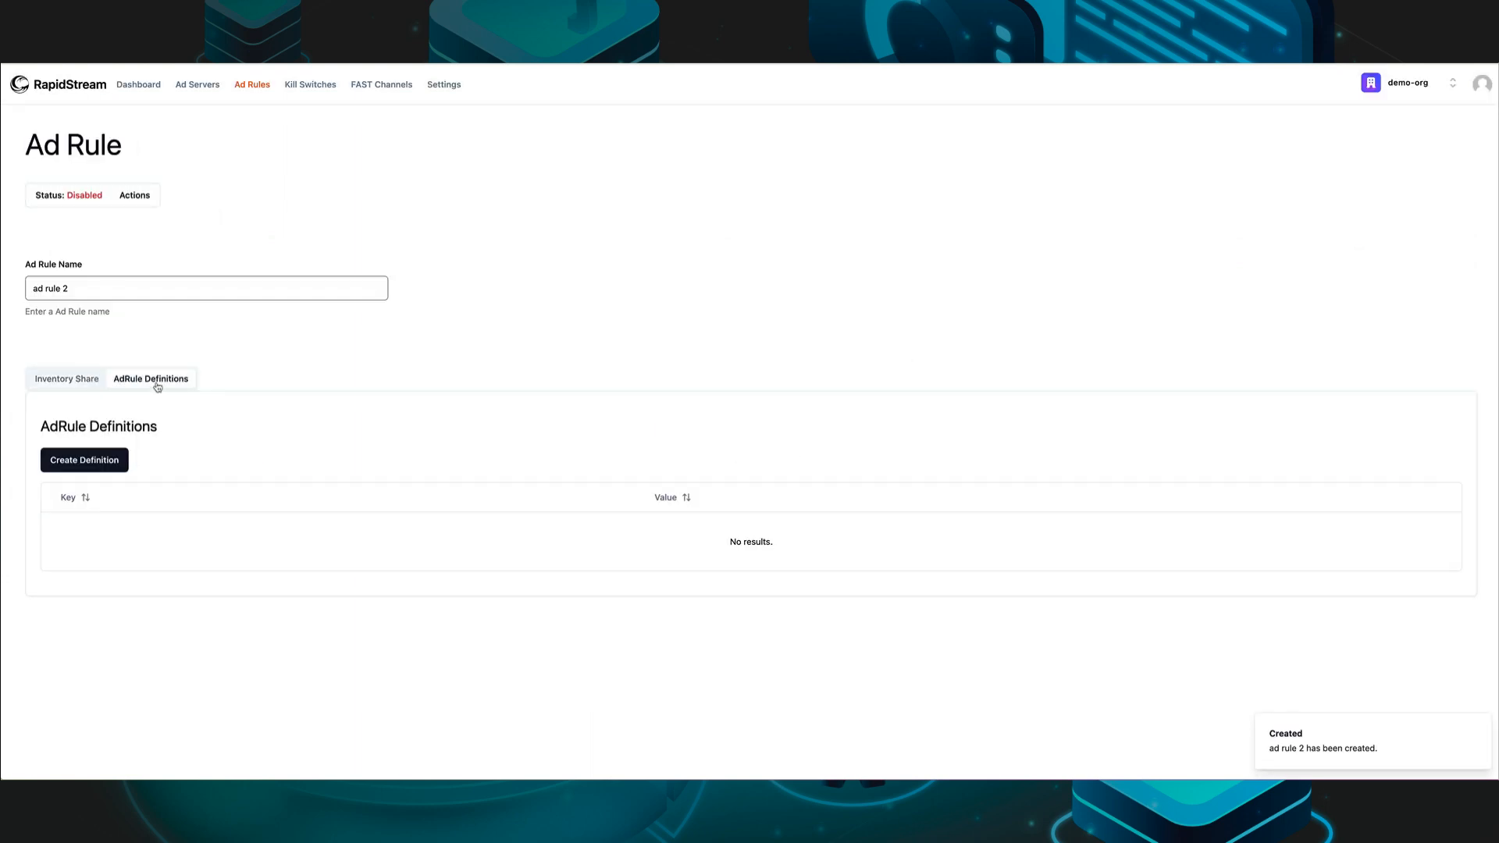
click(102, 466)
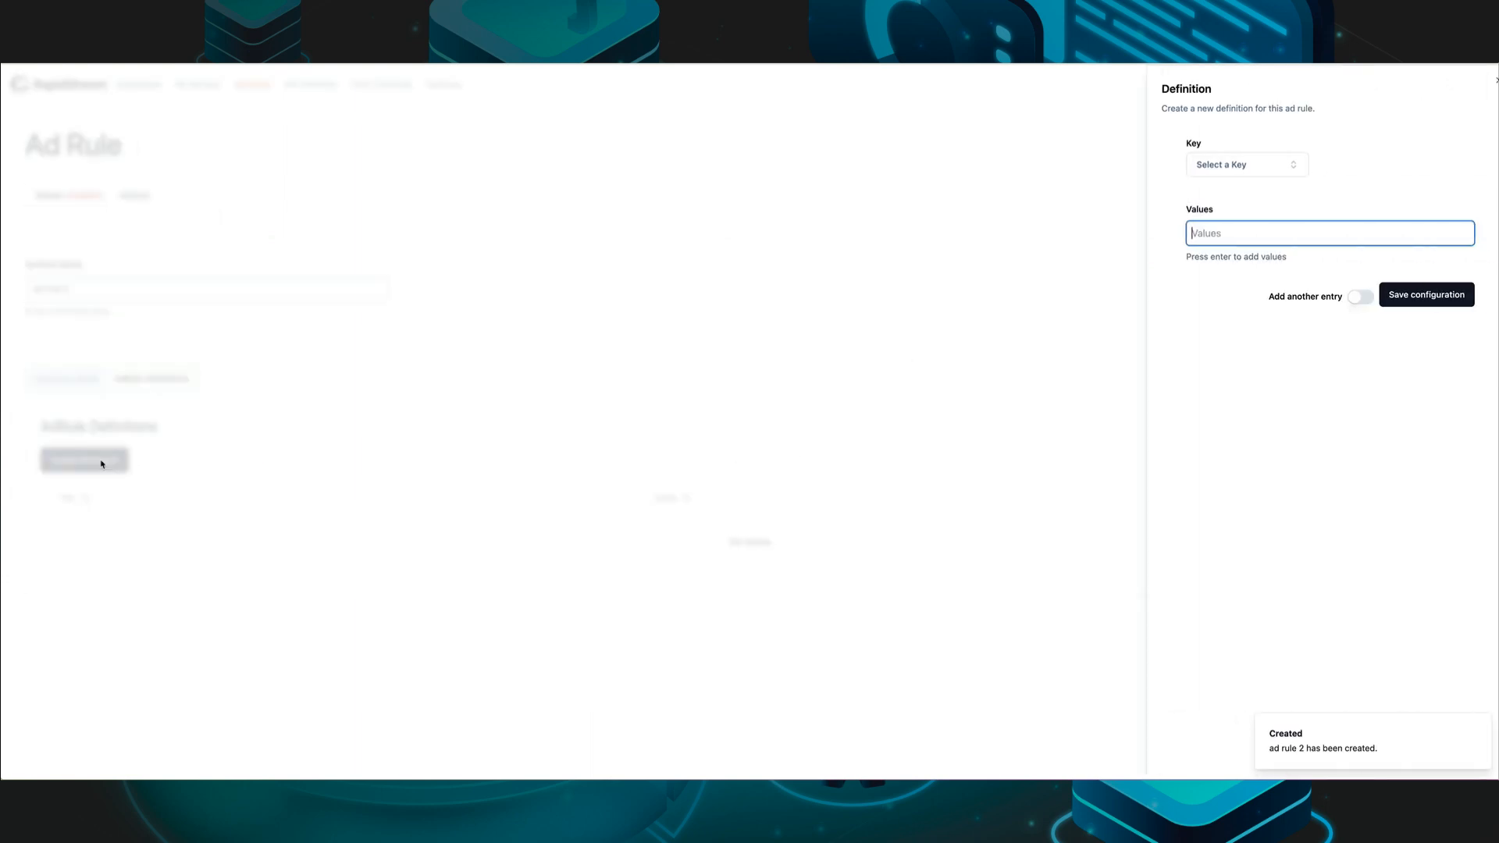
click(1260, 175)
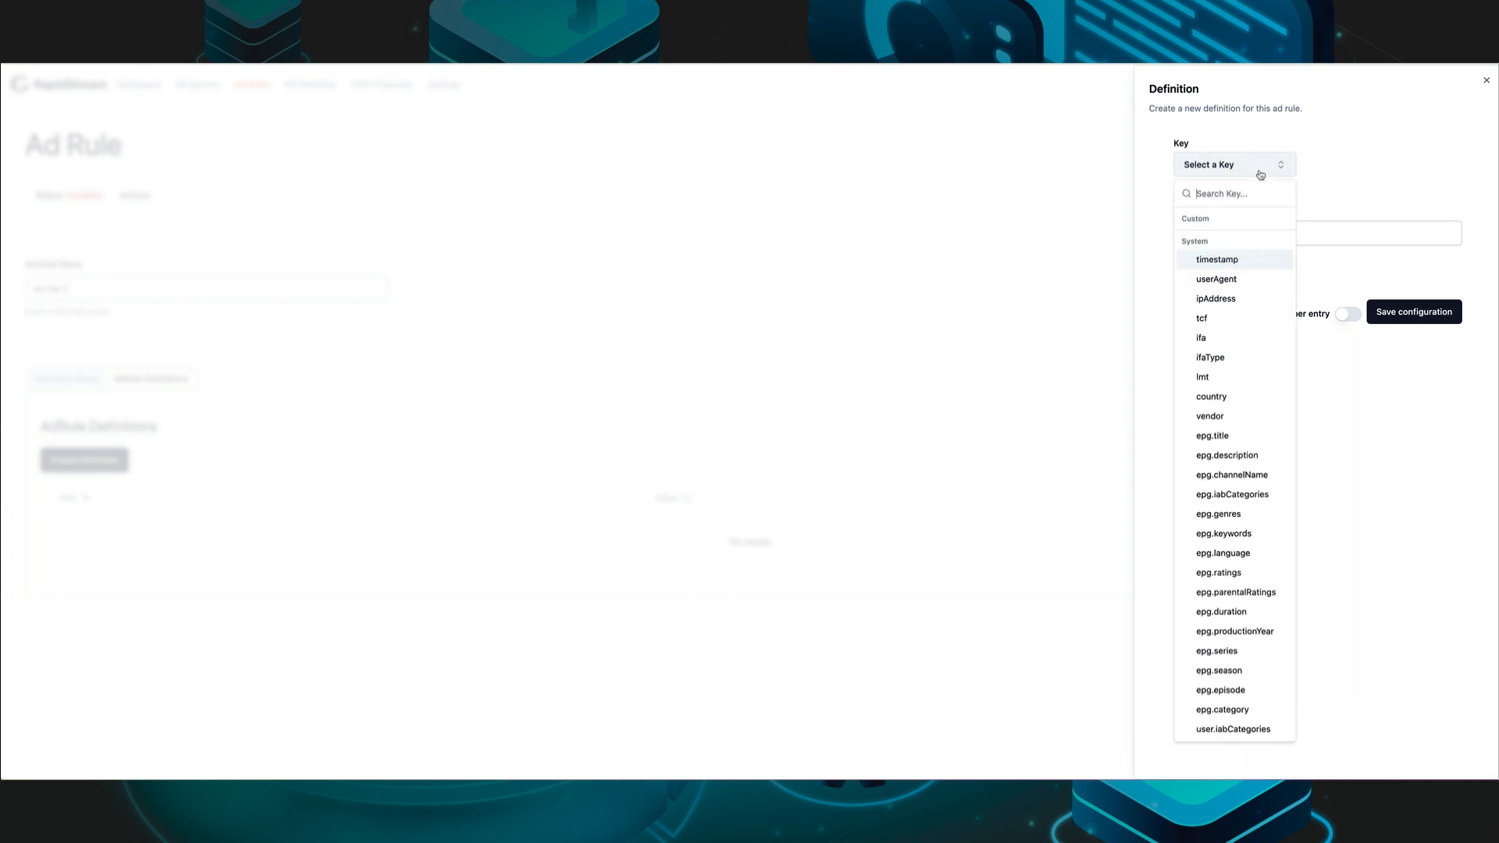
click(1210, 397)
click(1228, 238)
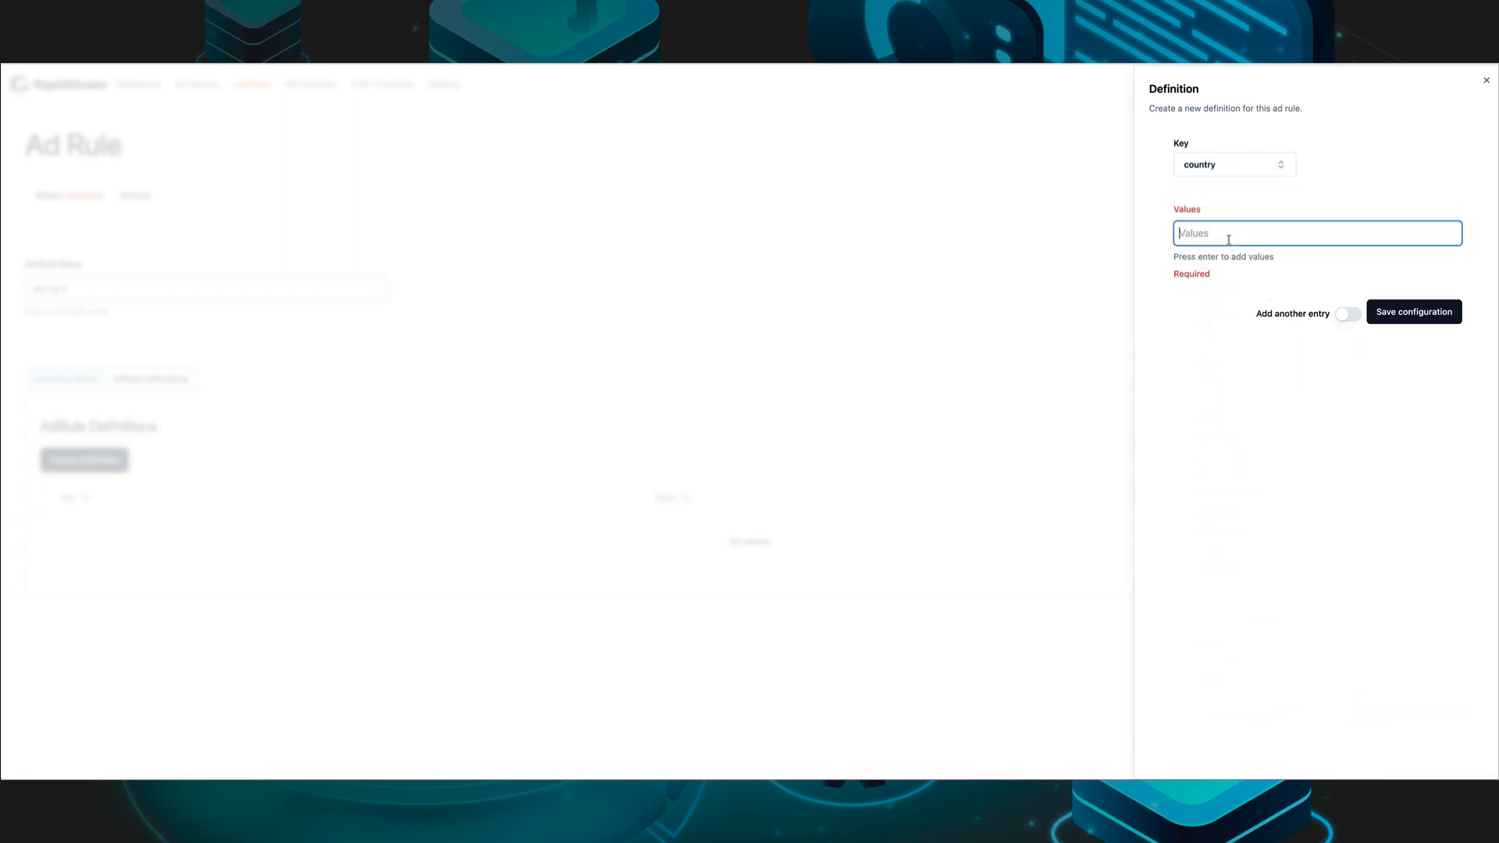
text(usa)
key(BackSpace)
key(BackSpace)
key(BackSpace)
text(uk)
key(Return)
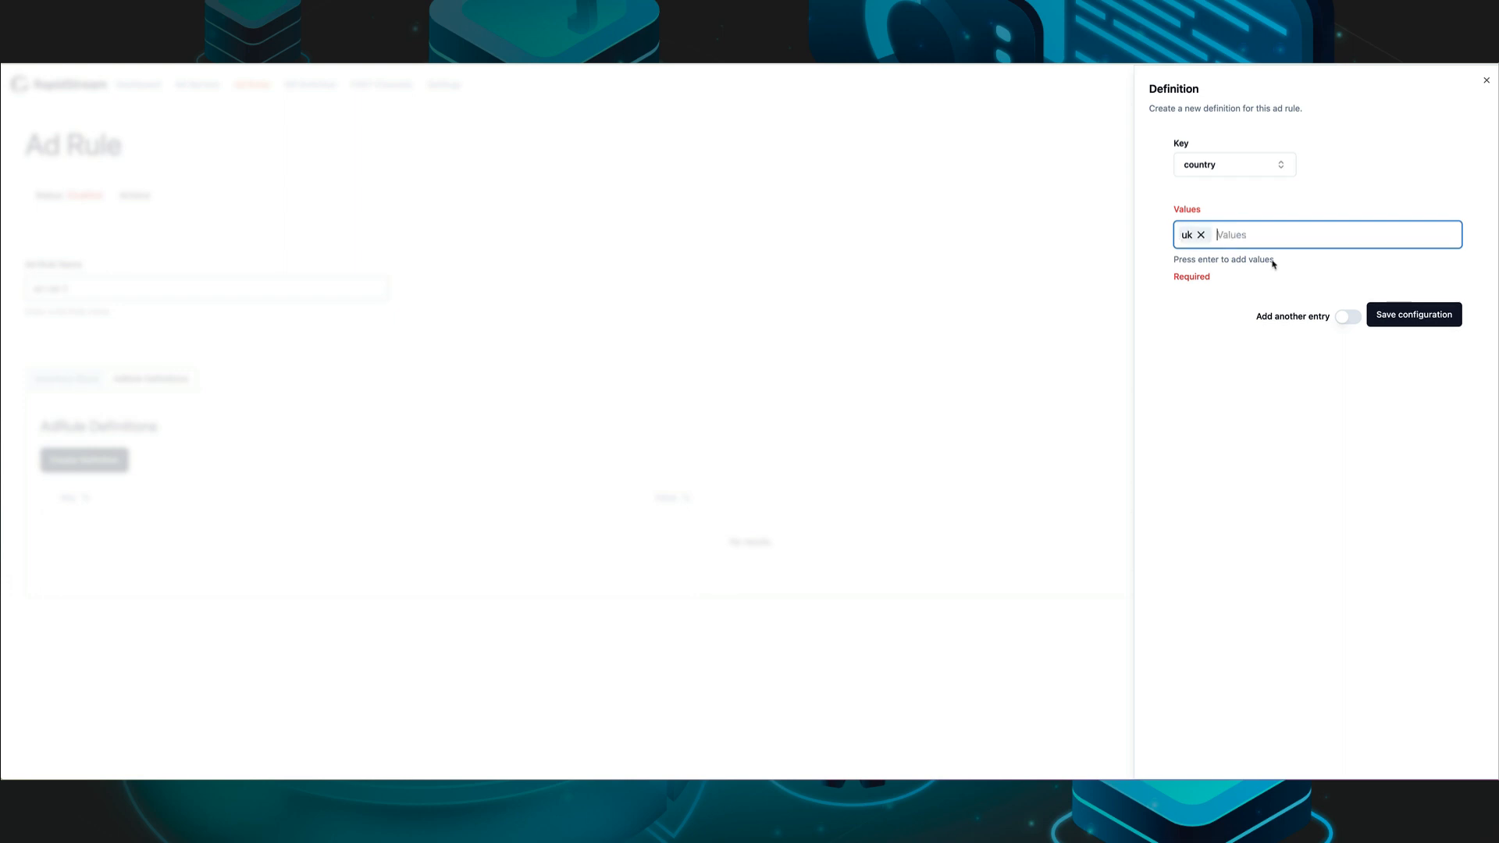
click(1430, 320)
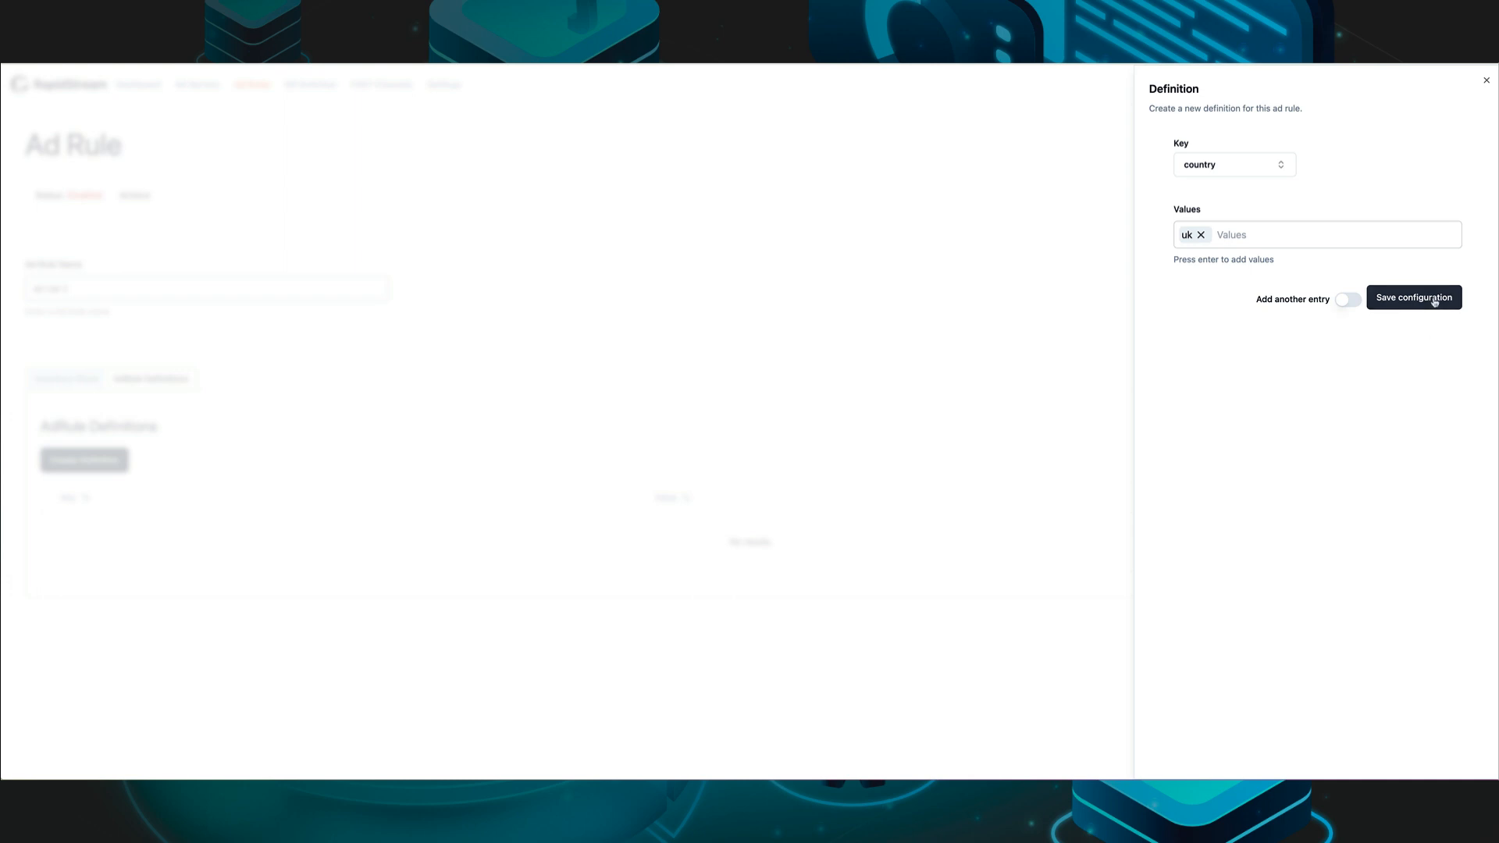
click(1435, 302)
Step: Add a second definition to ad rule 2 with the key vendor and the value example2, and save it
click(106, 466)
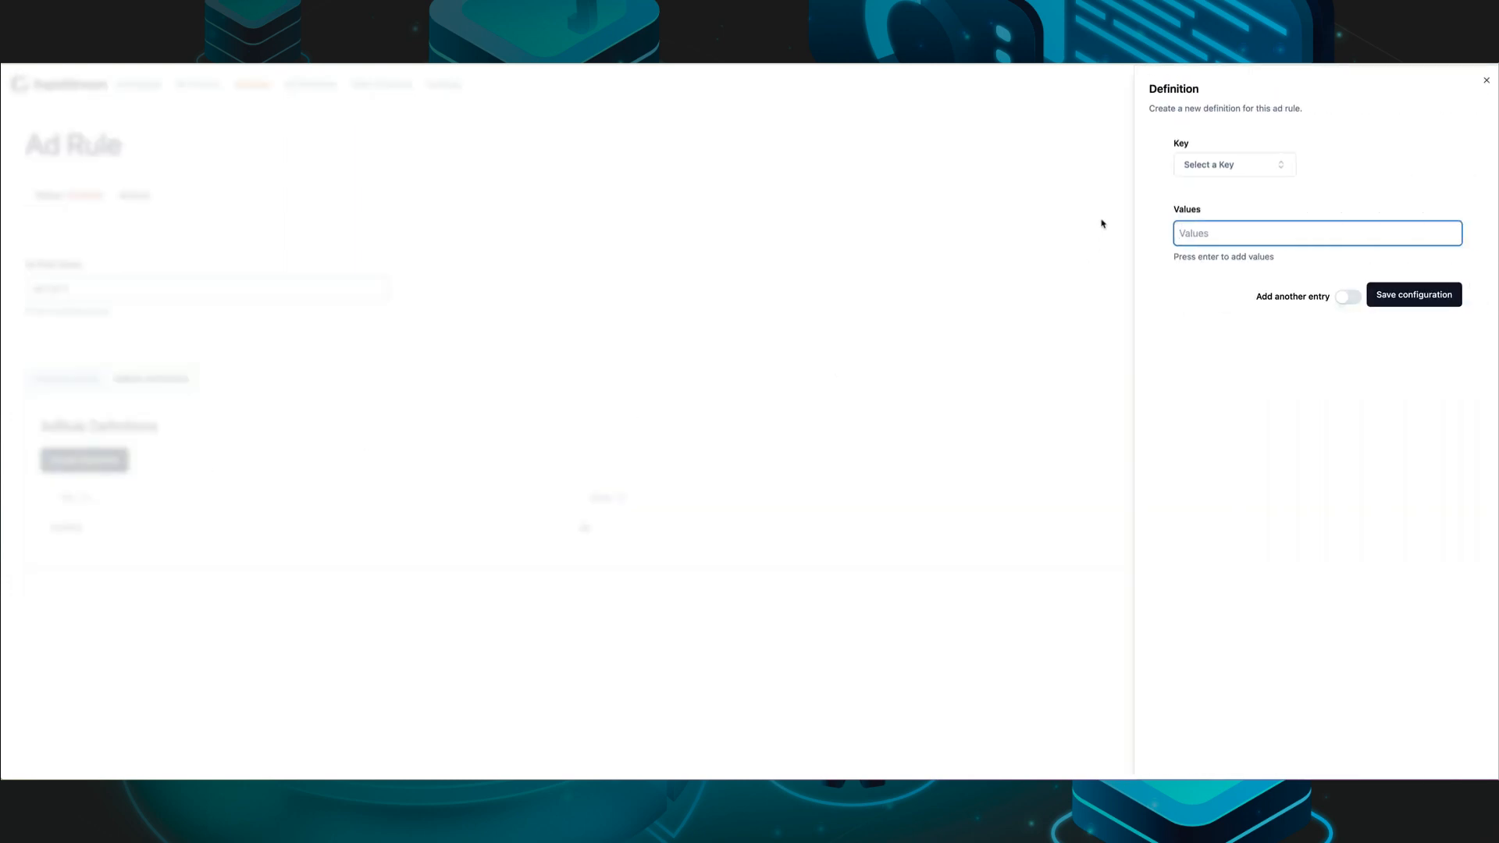
click(1216, 172)
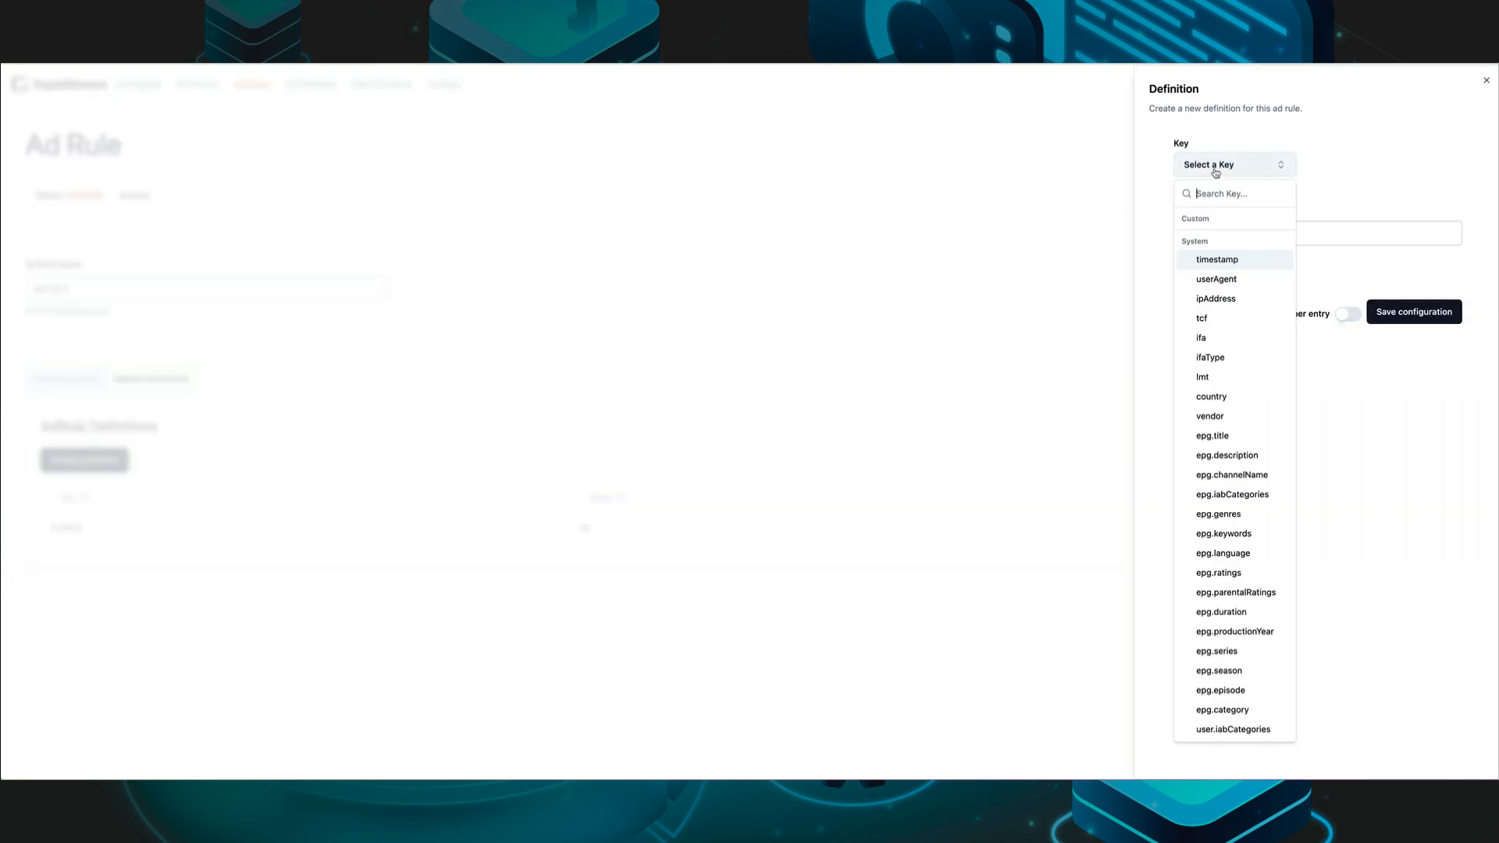
click(1210, 416)
click(1258, 232)
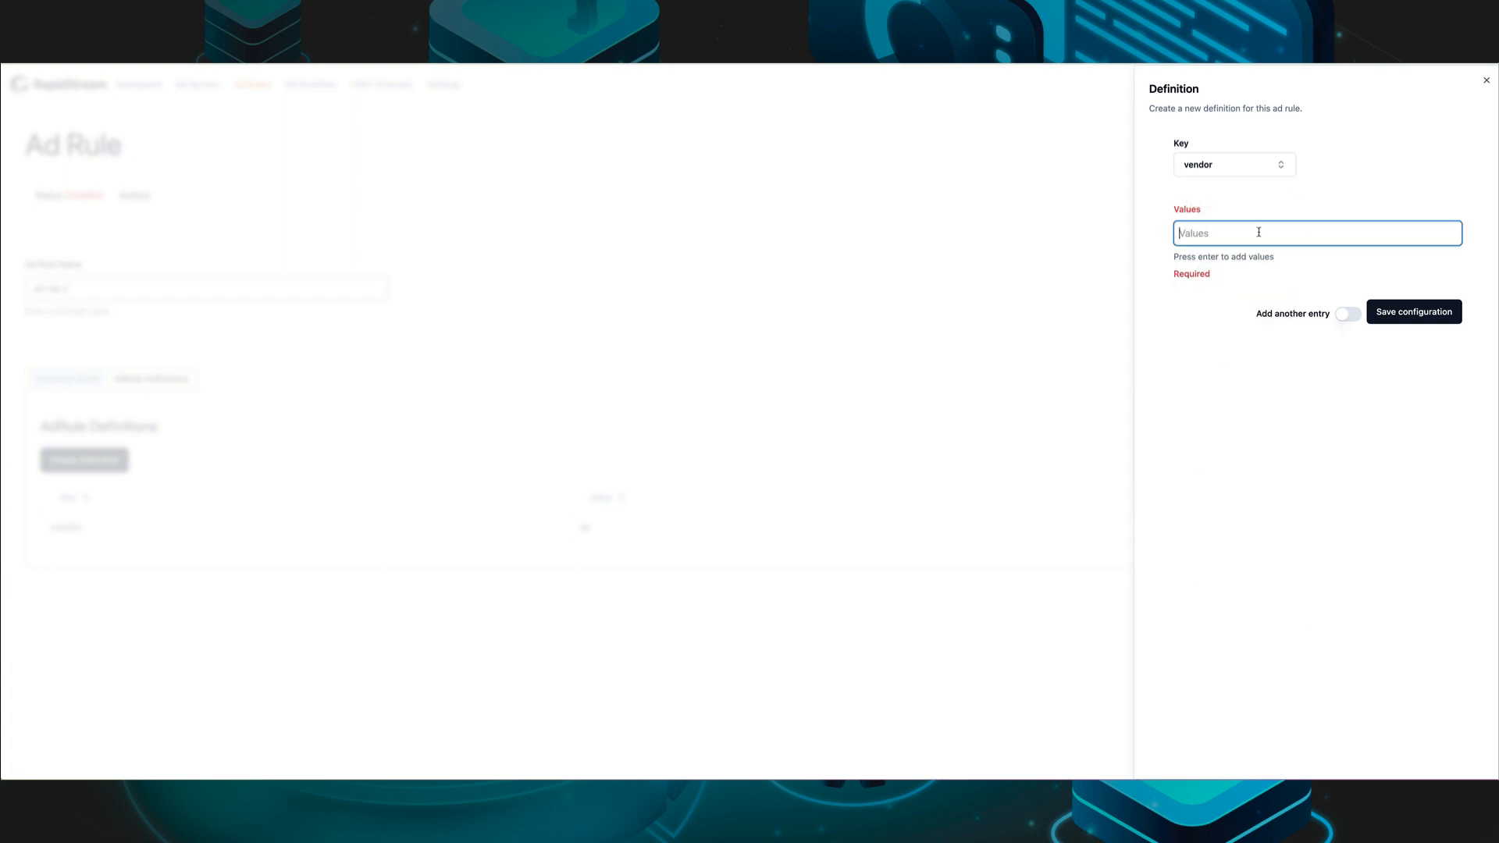
text(example2)
key(Return)
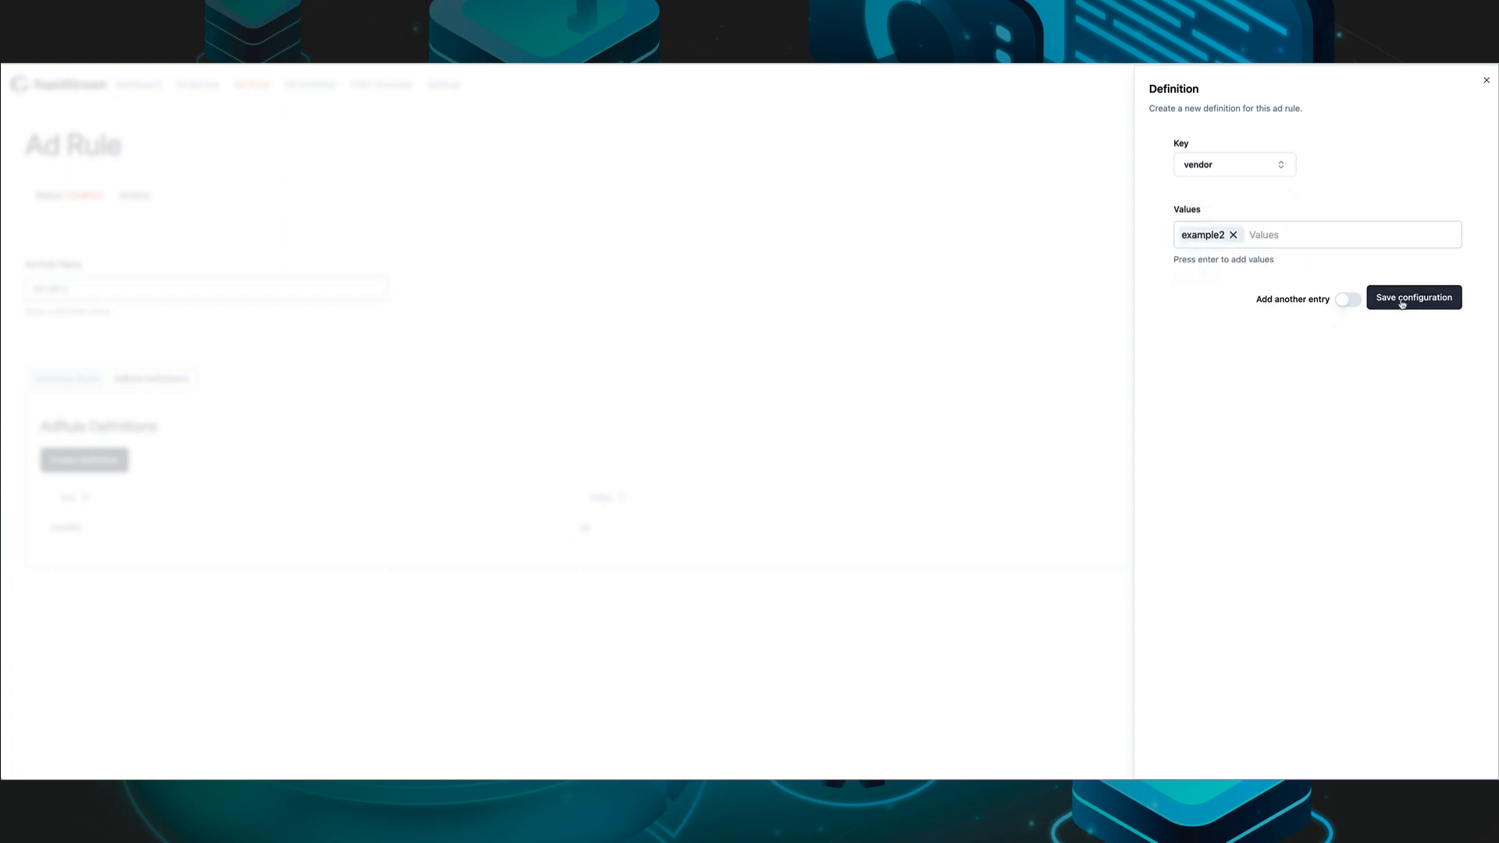
click(1400, 306)
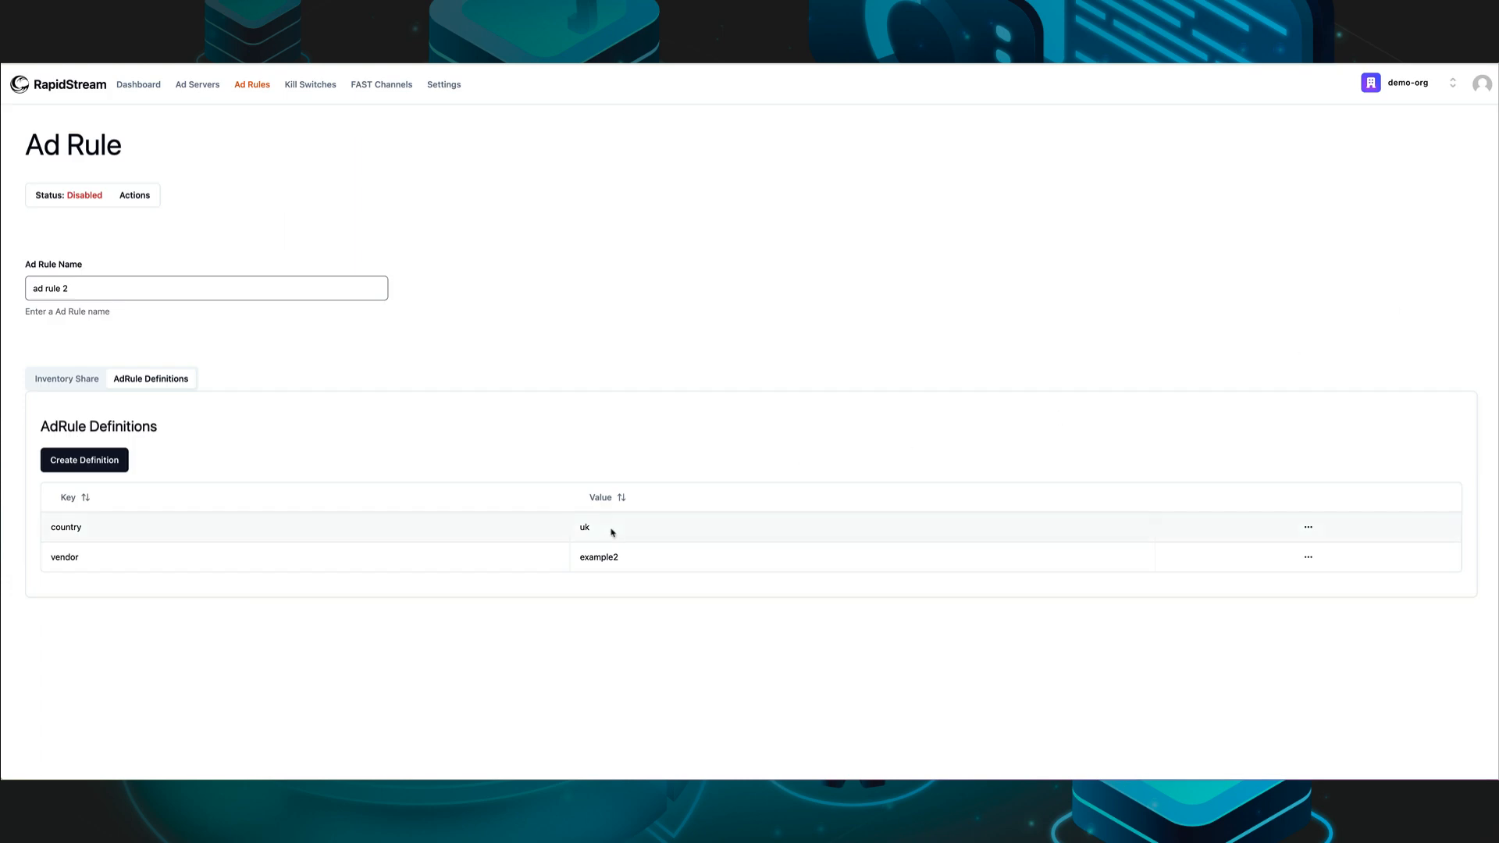